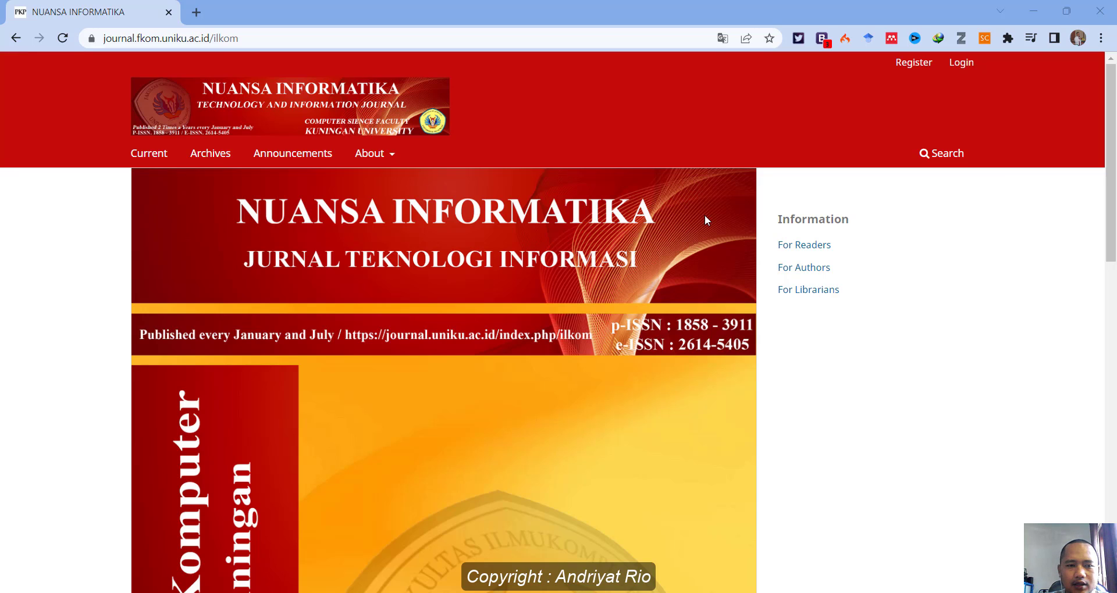
Open the journal's registration form.
scroll(704, 220, down, 5)
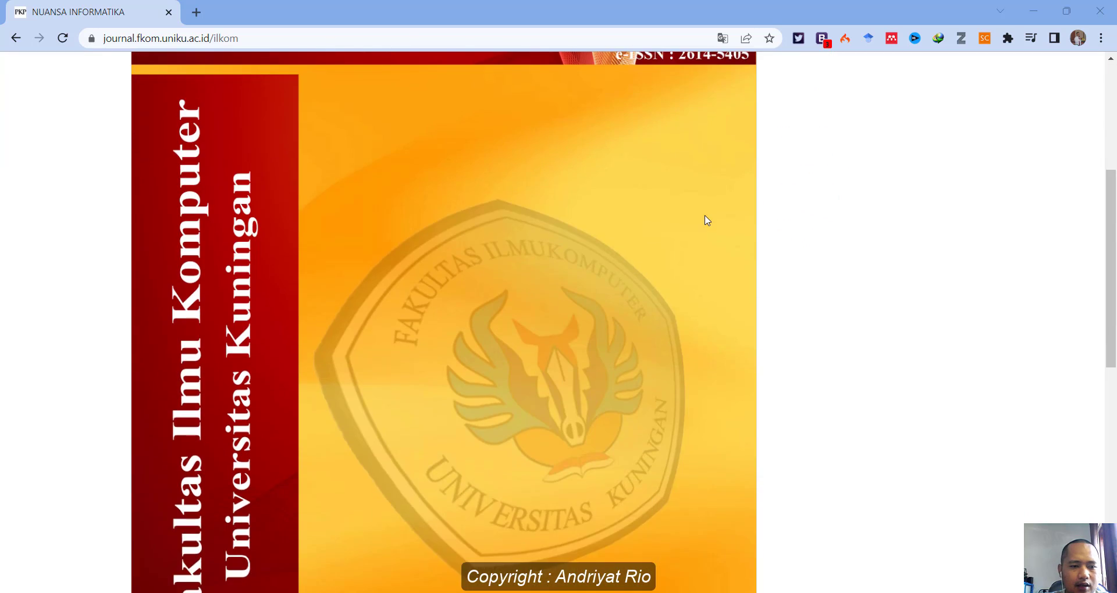
scroll(703, 220, up, 3)
scroll(705, 218, up, 2)
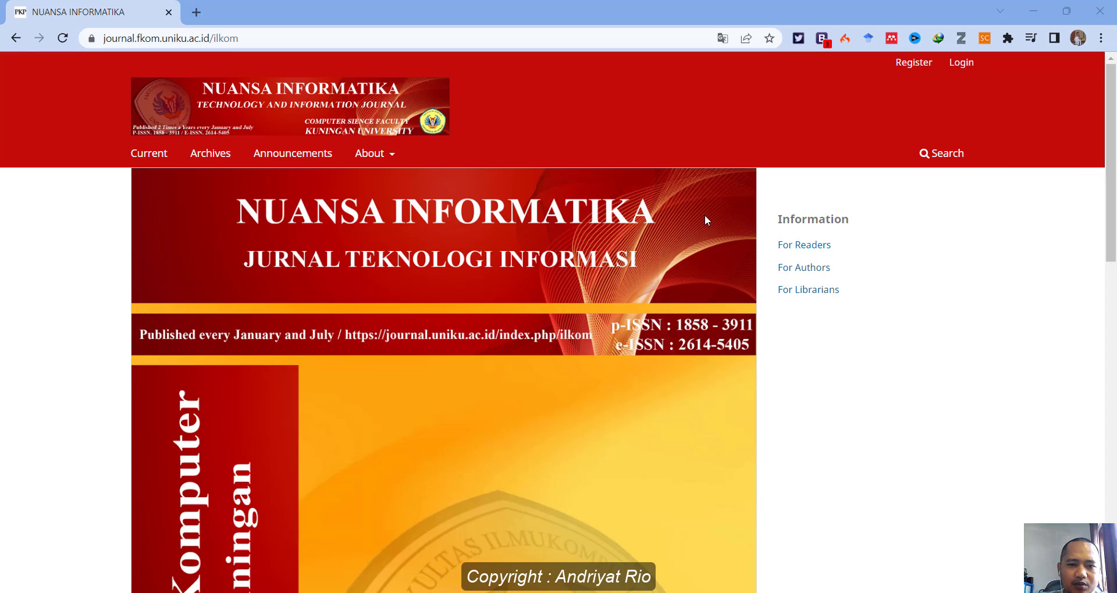
scroll(705, 220, down, 10)
scroll(705, 220, up, 8)
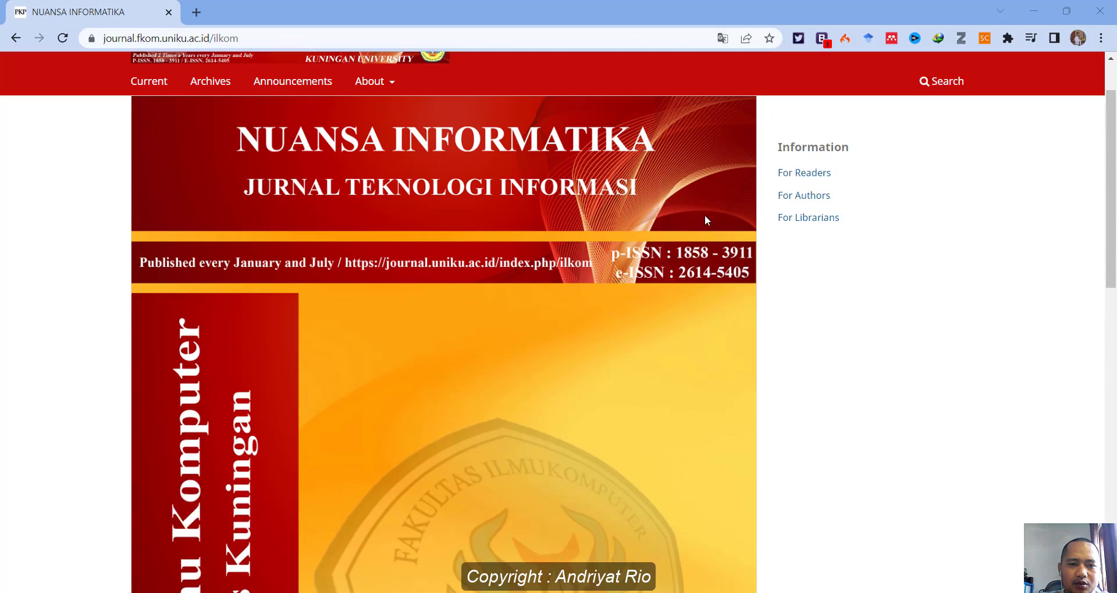
scroll(705, 219, up, 2)
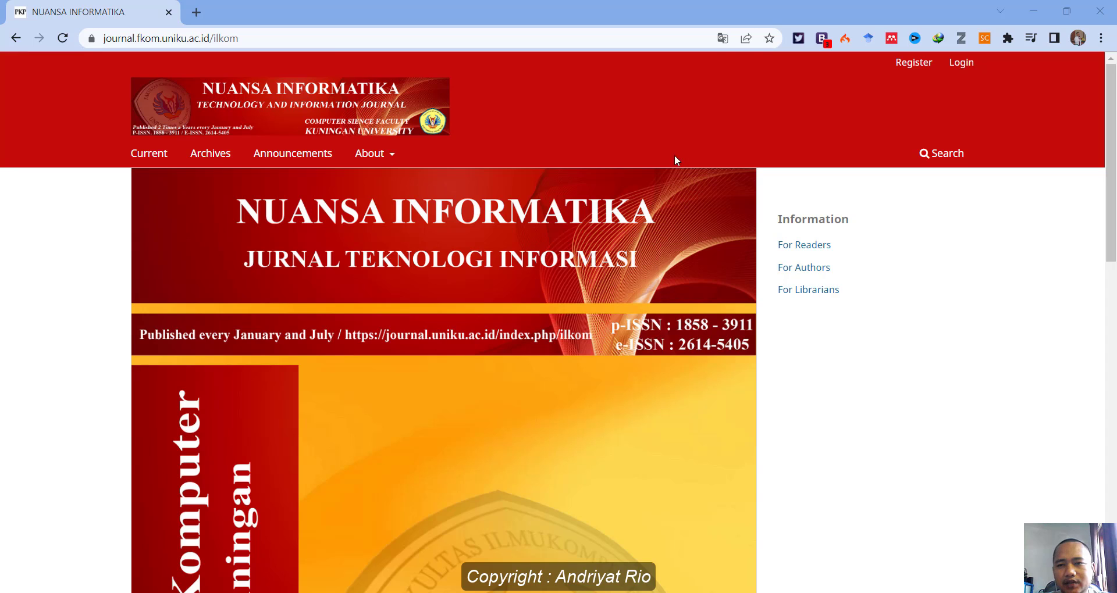
click(198, 39)
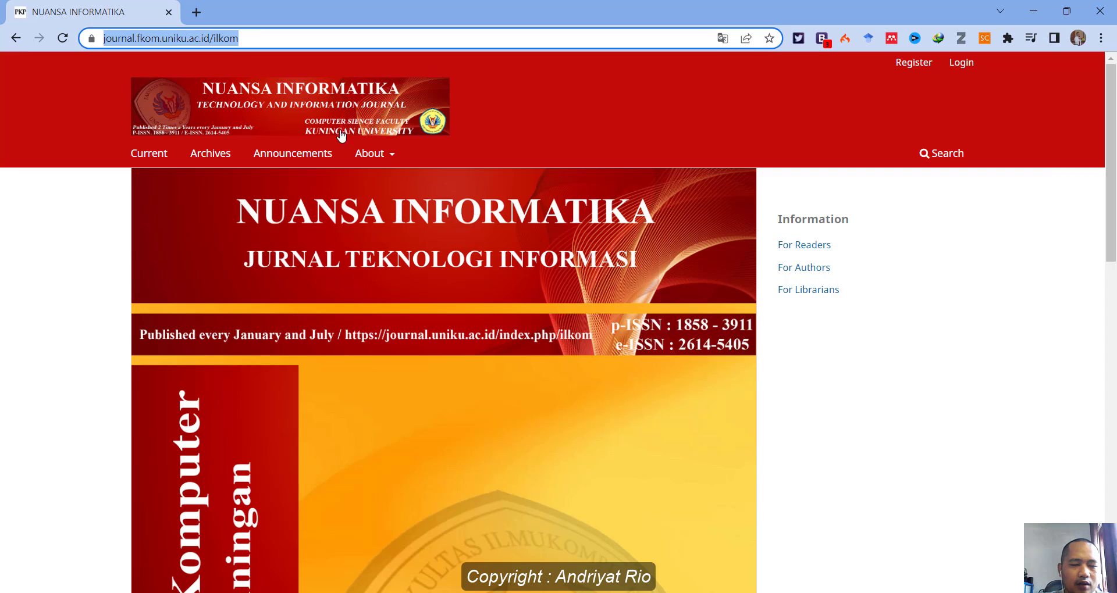
click(544, 80)
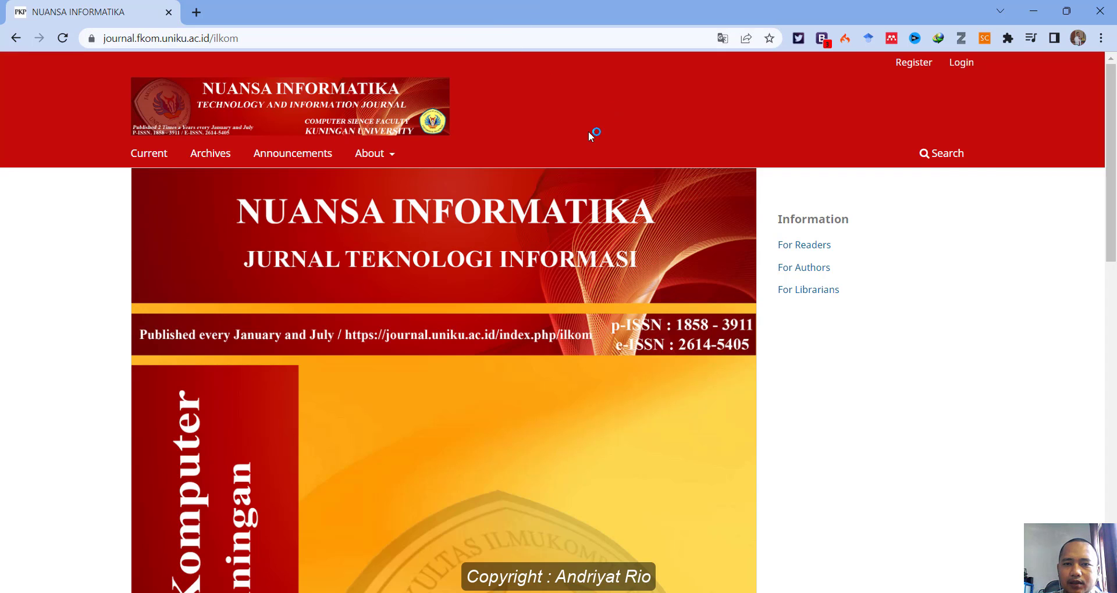
click(922, 68)
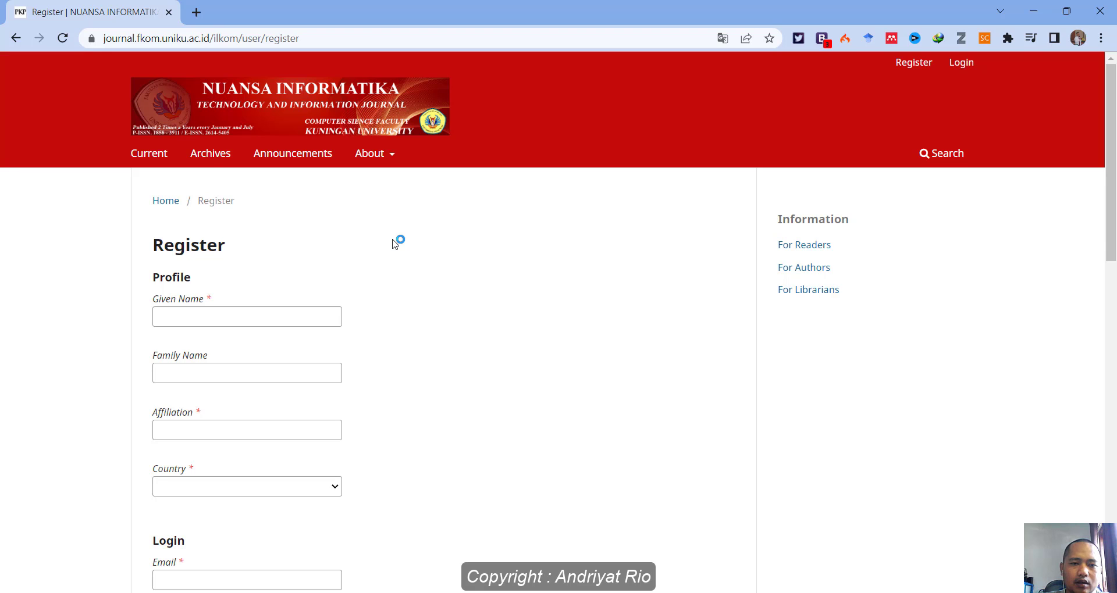
Enter the user's given name in the registration form.
scroll(395, 243, down, 2)
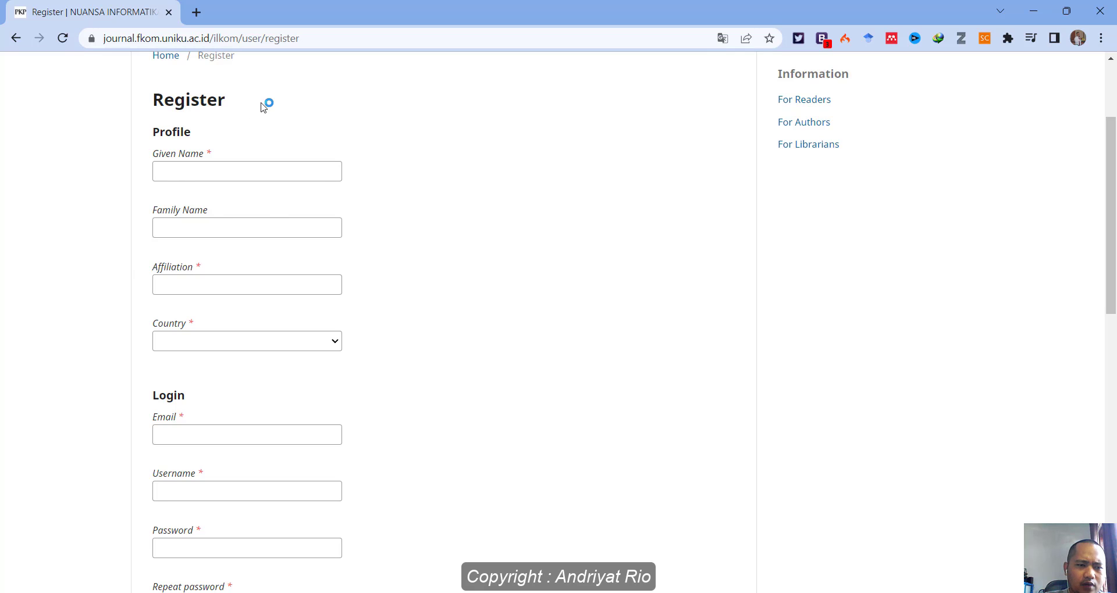
click(169, 172)
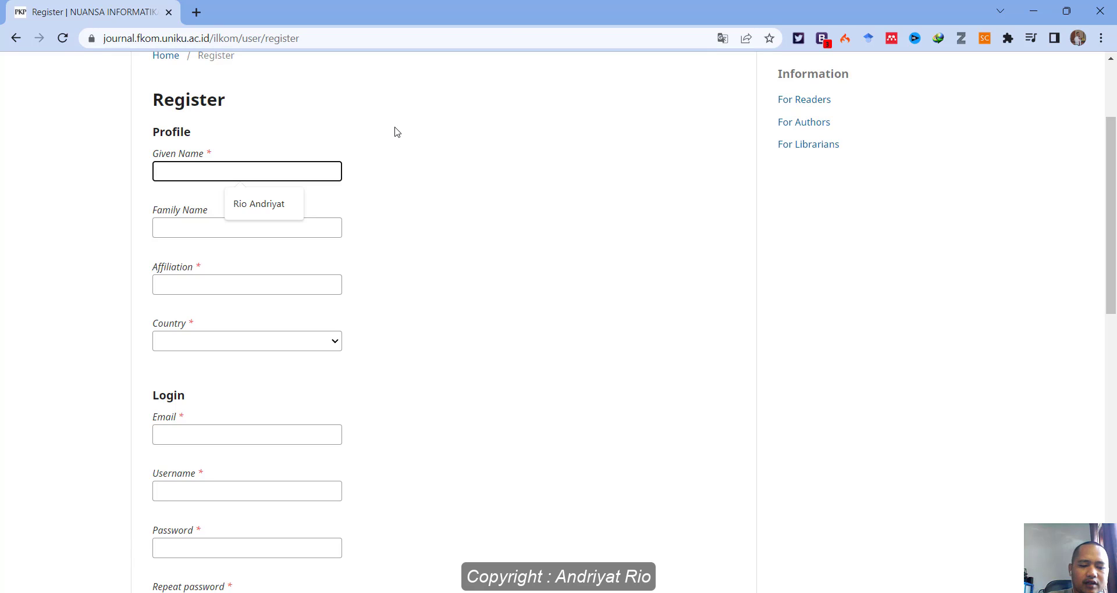
text(Darsanto)
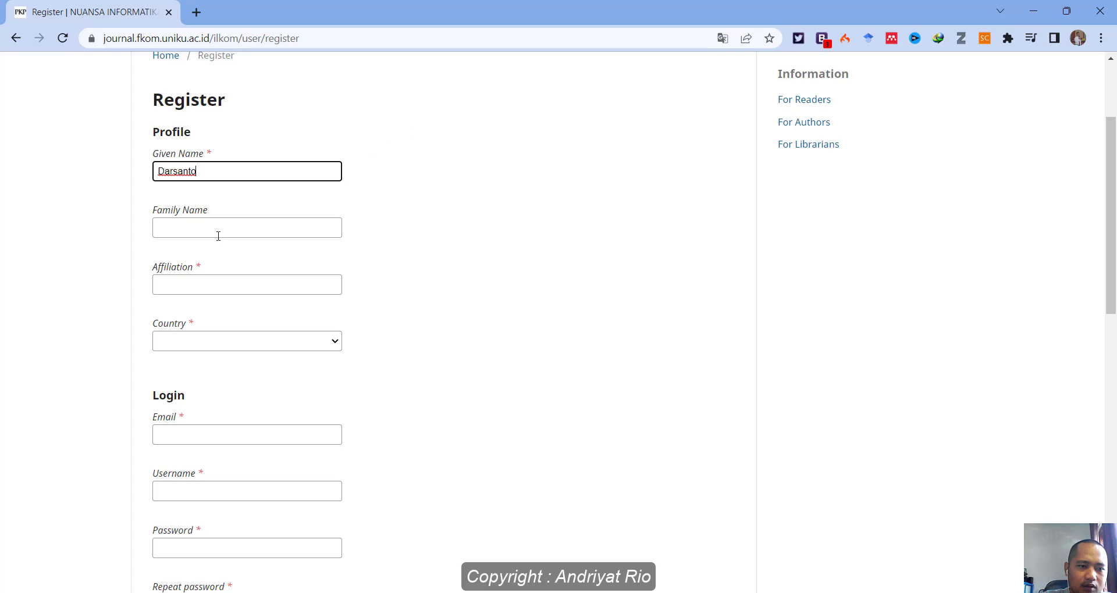
click(180, 232)
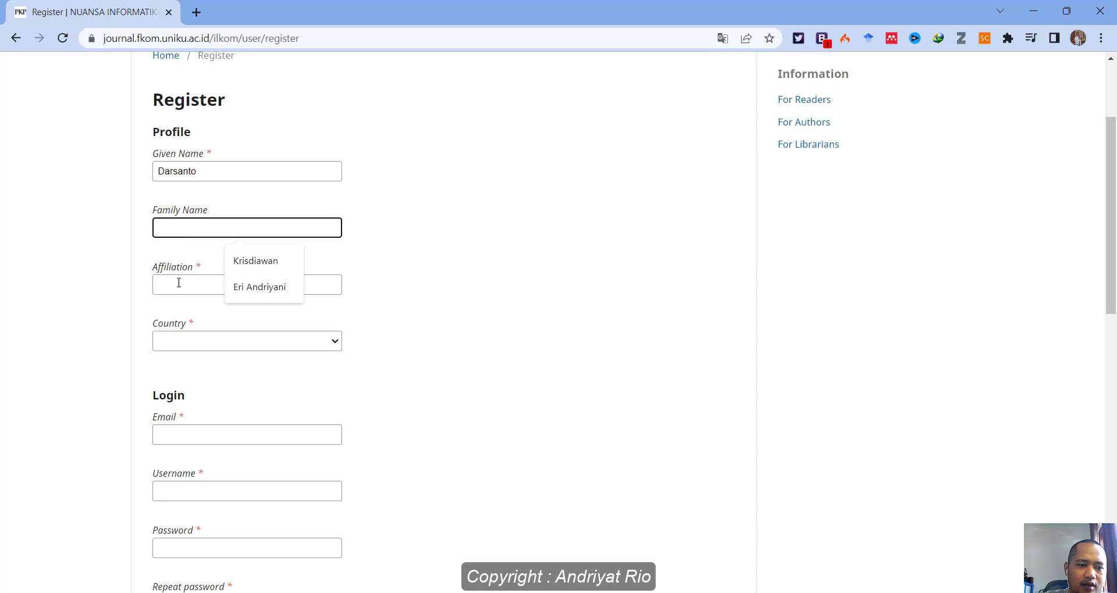
Set the affiliation to 'Universitas Wiralodra'.
click(175, 285)
text(Da)
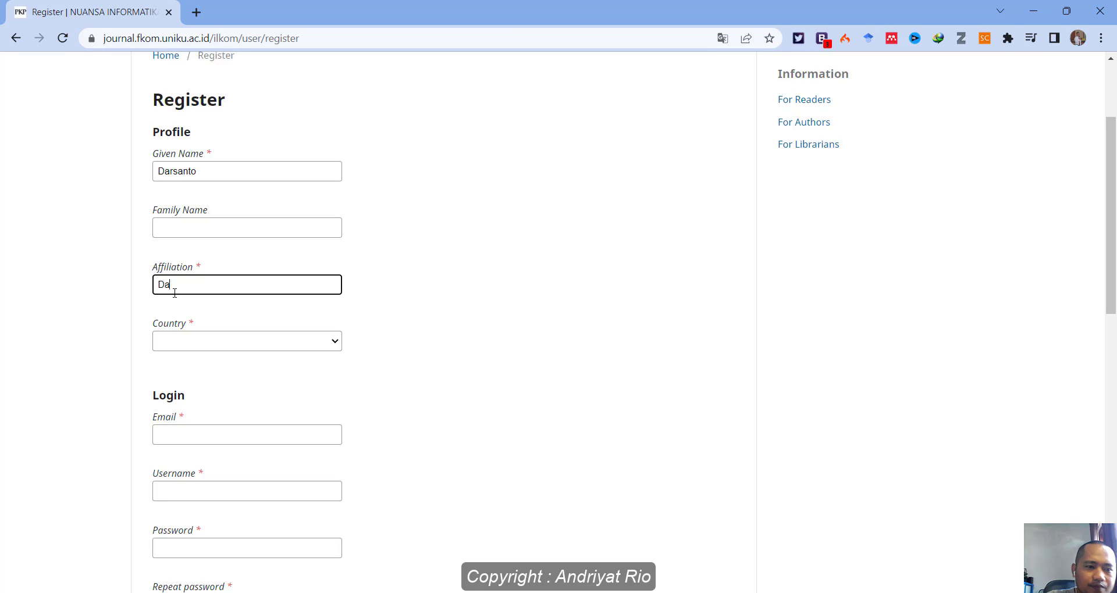
key(BackSpace)
key(BackSpace)
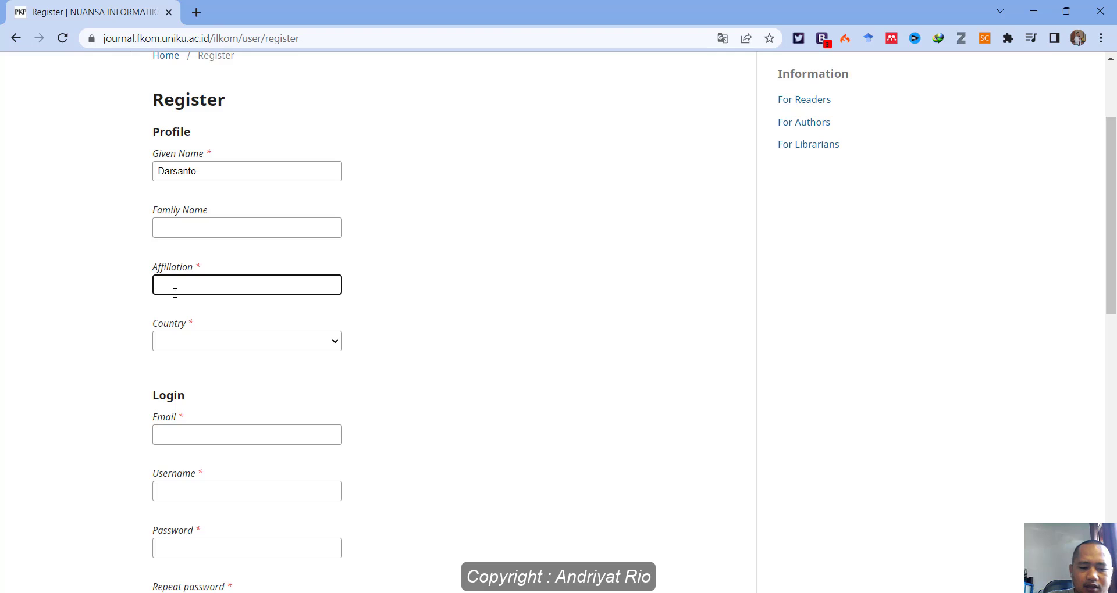
text(Wi)
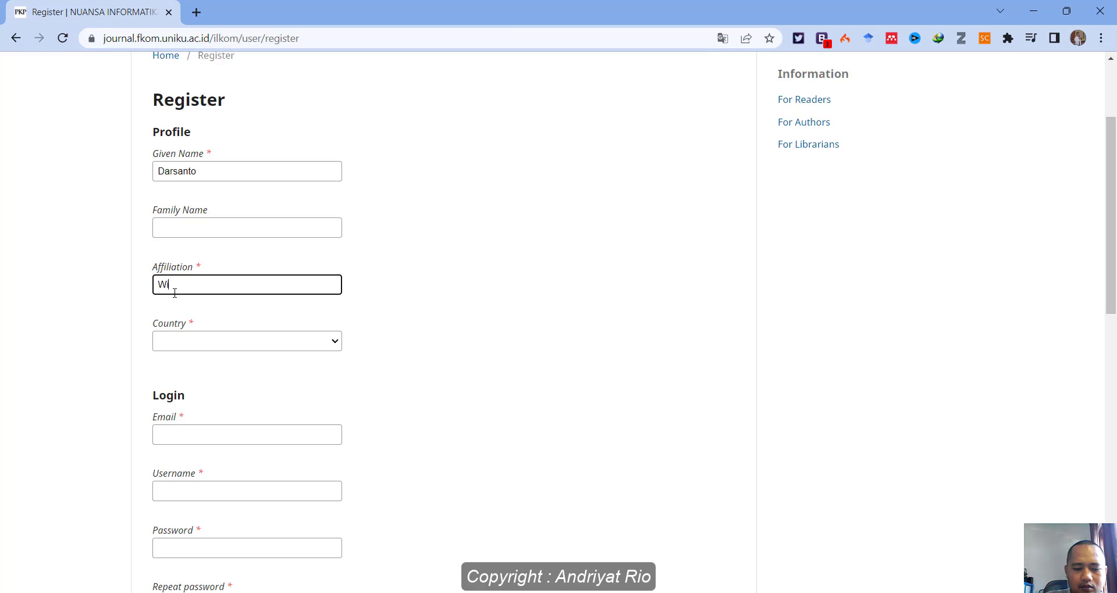
text(ralodra)
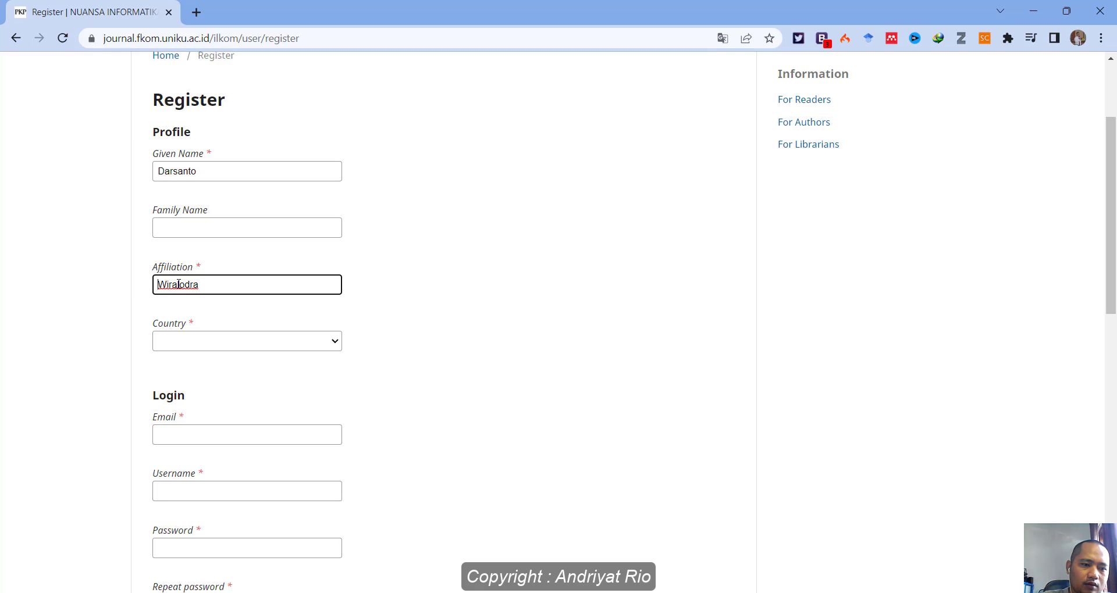
click(435, 259)
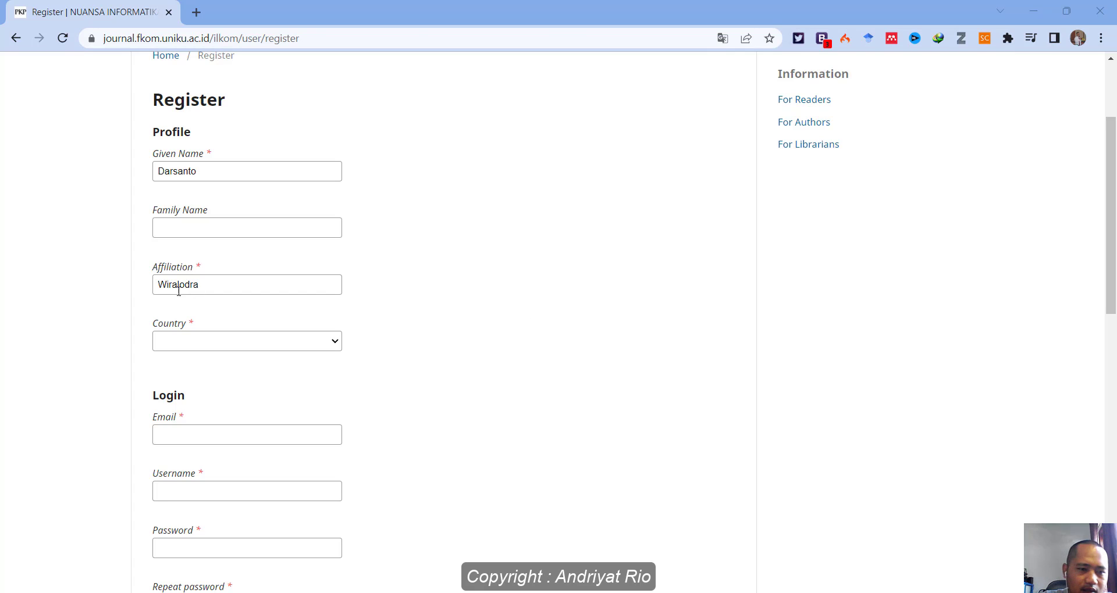
click(157, 285)
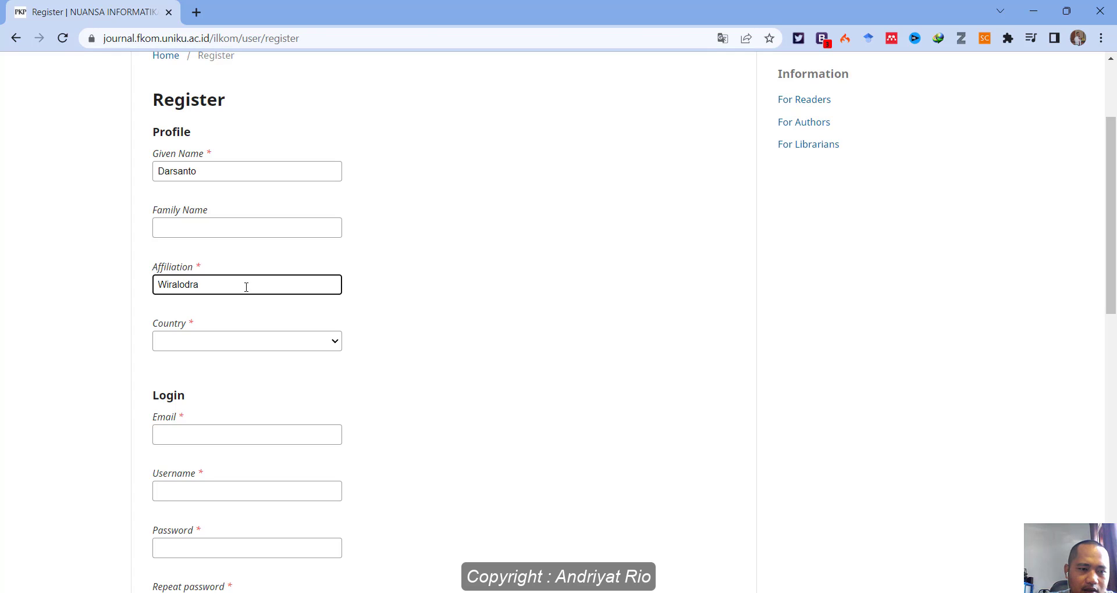
text(Universitas)
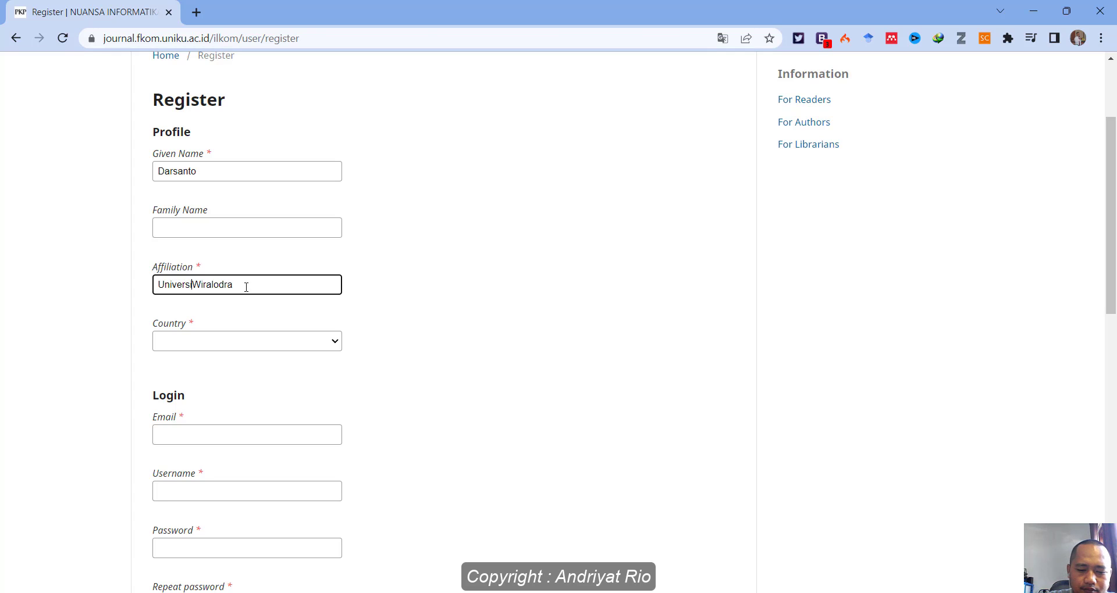
Choose Indonesia as the country.
click(309, 340)
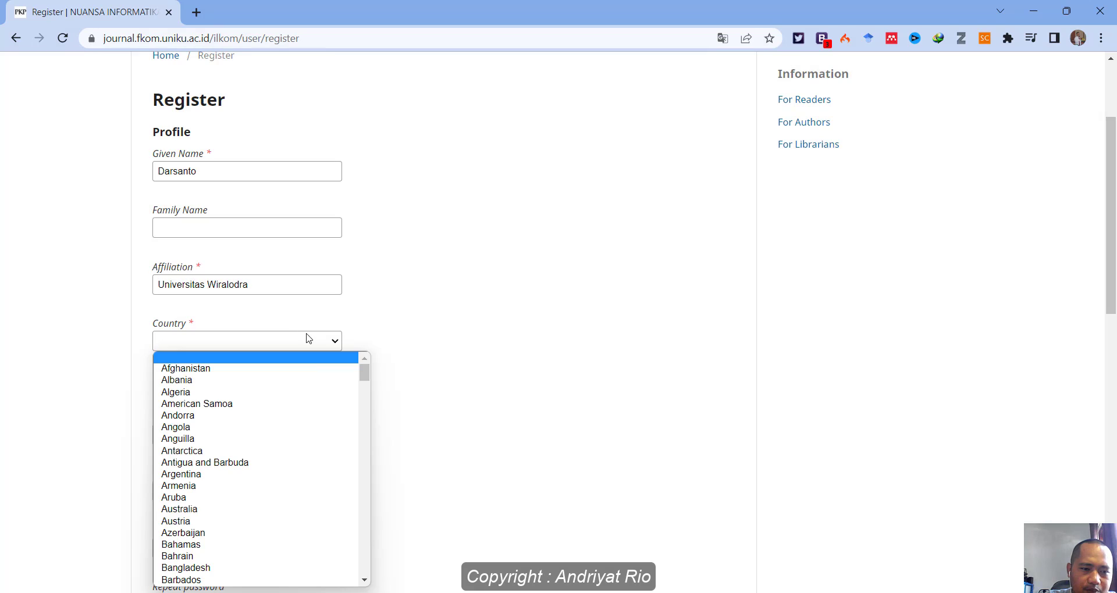
scroll(302, 386, down, 5)
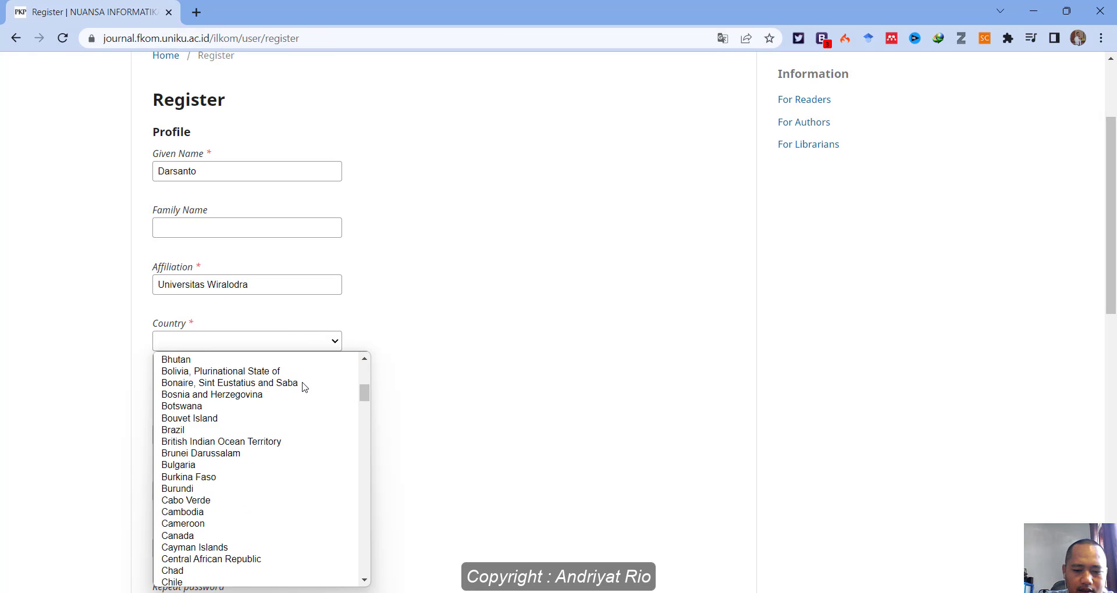
key(i)
scroll(235, 509, down, 5)
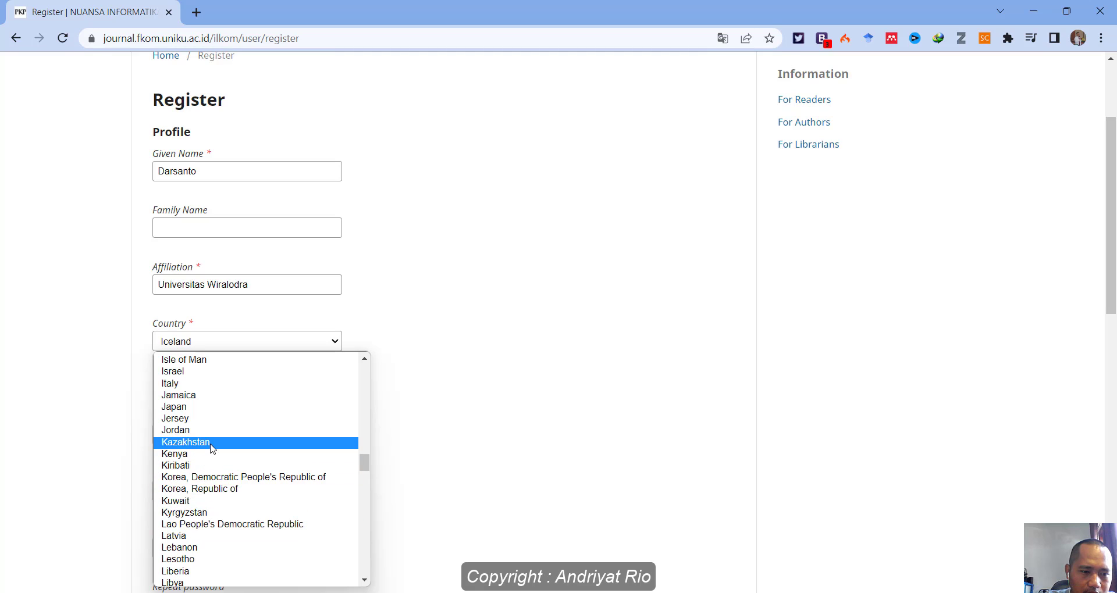
scroll(209, 459, up, 5)
click(202, 464)
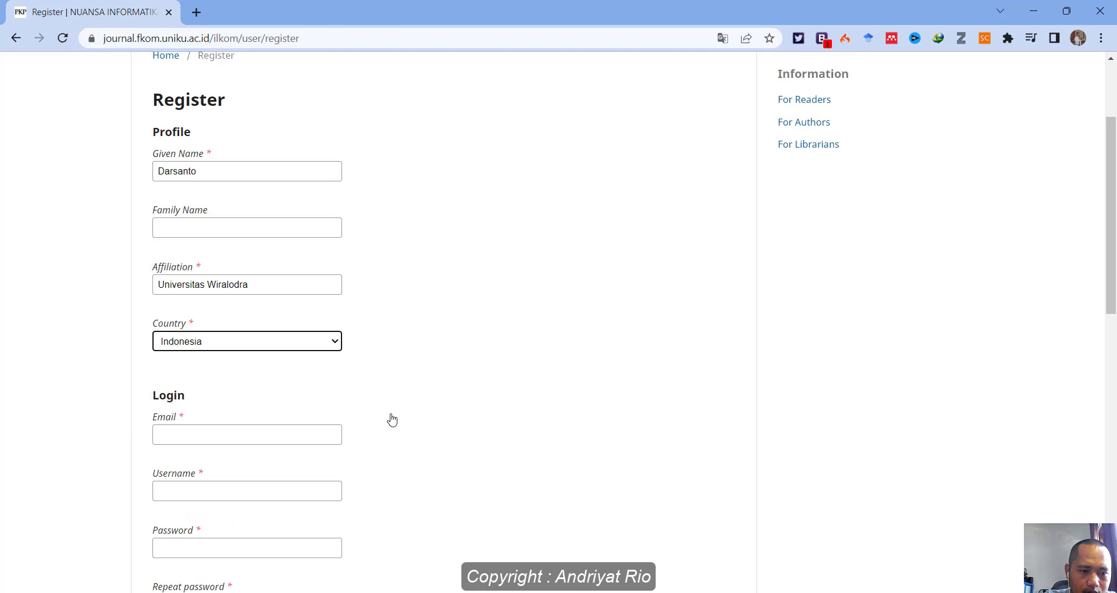
scroll(360, 407, down, 3)
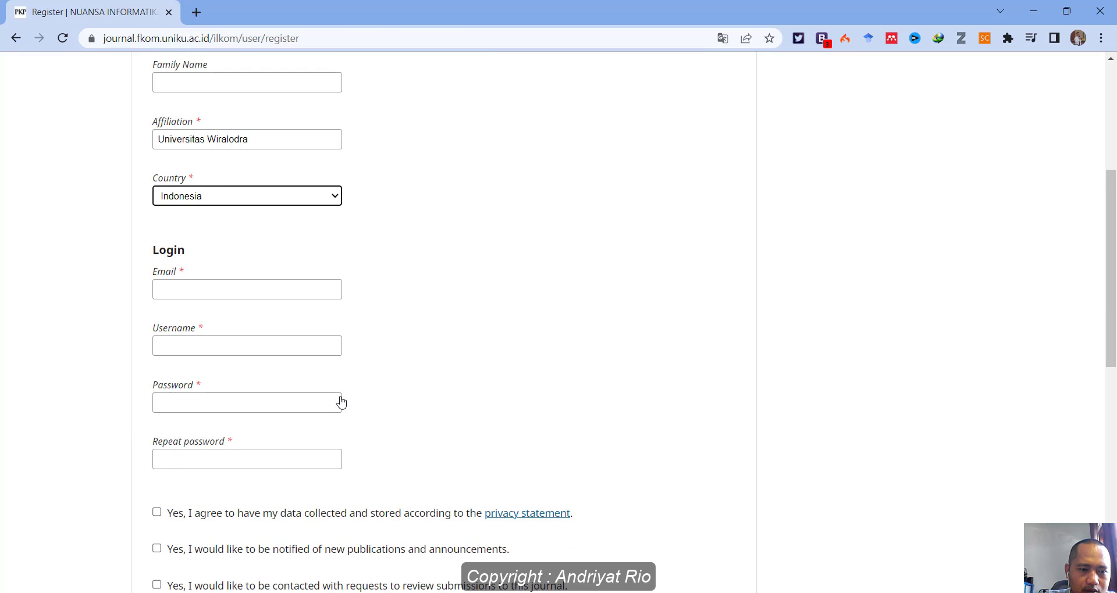
Fill in the email address, a username and the account password.
click(210, 289)
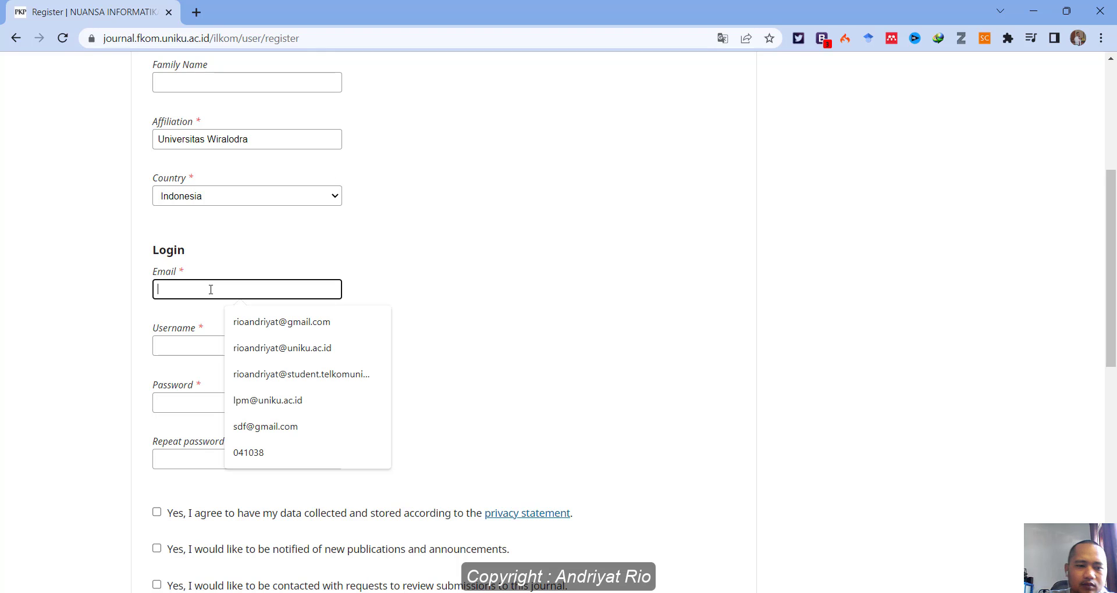
key(Escape)
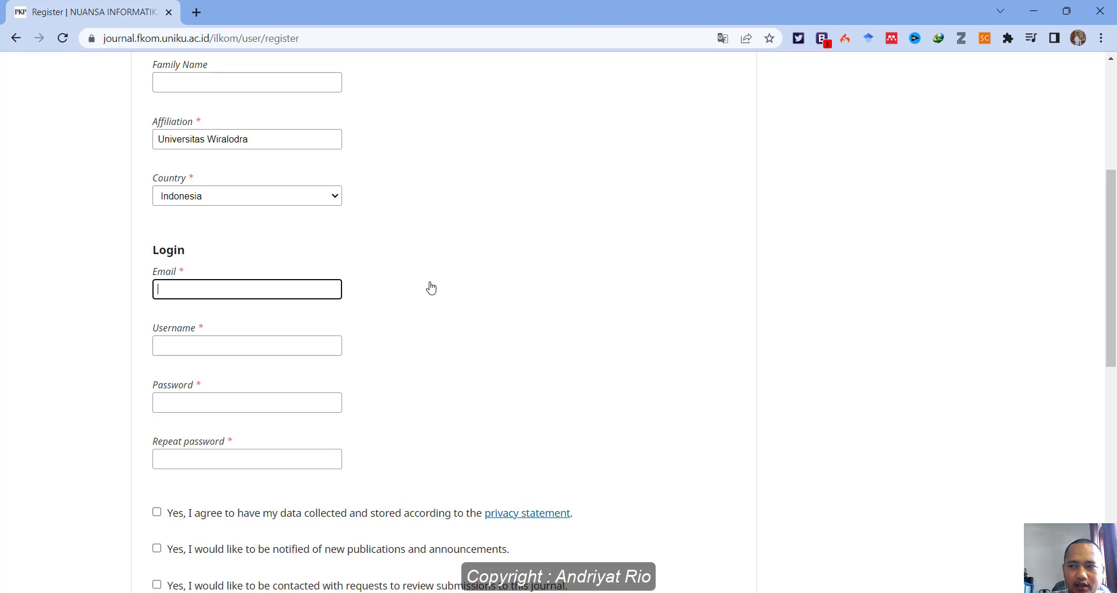
click(214, 289)
key(ctrl+v)
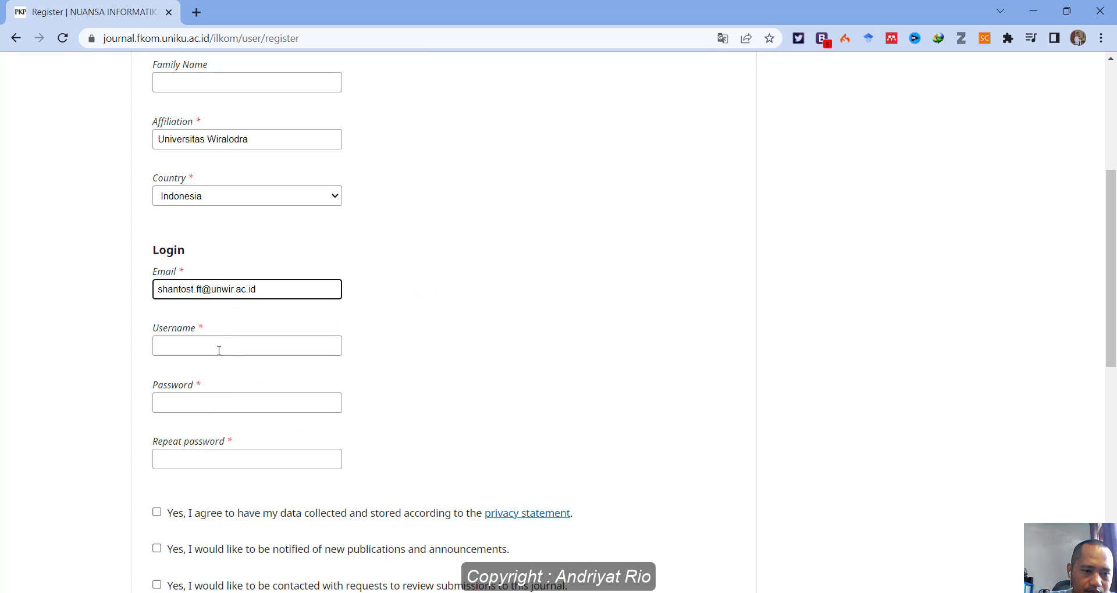
click(224, 349)
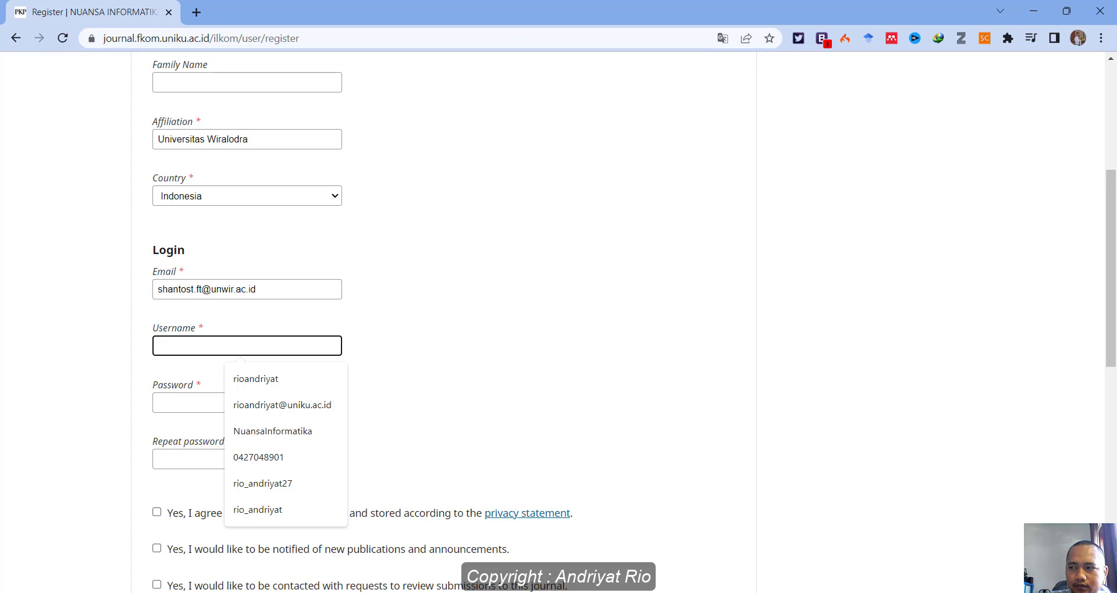
click(311, 343)
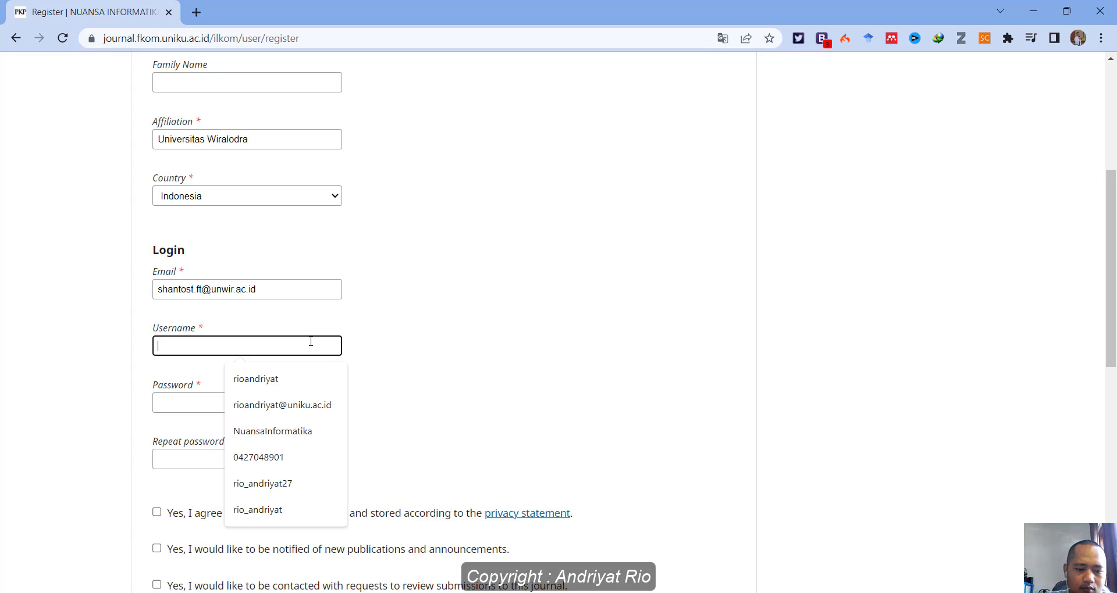
click(254, 402)
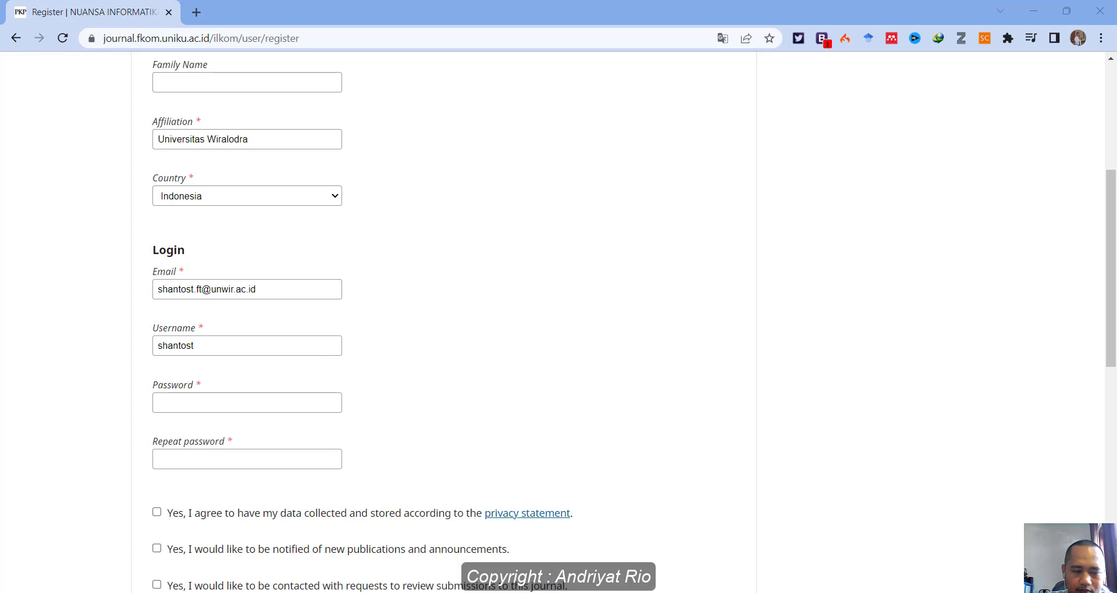
click(209, 402)
key(ctrl+v)
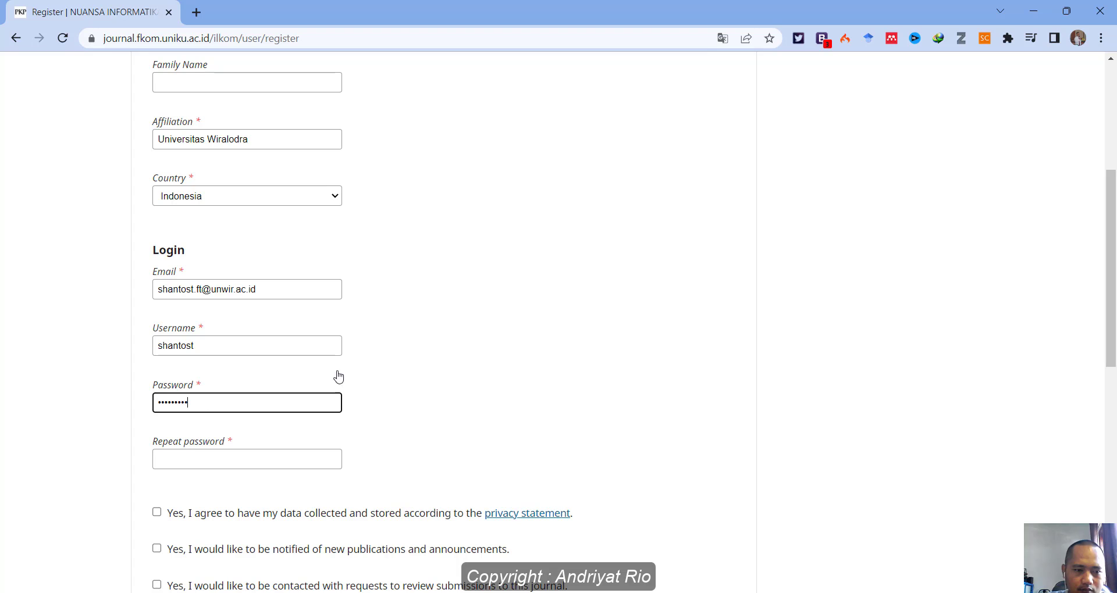
scroll(431, 356, down, 2)
Repeat the password, accept data collection, opt in to announcements and pass the robot check.
click(194, 309)
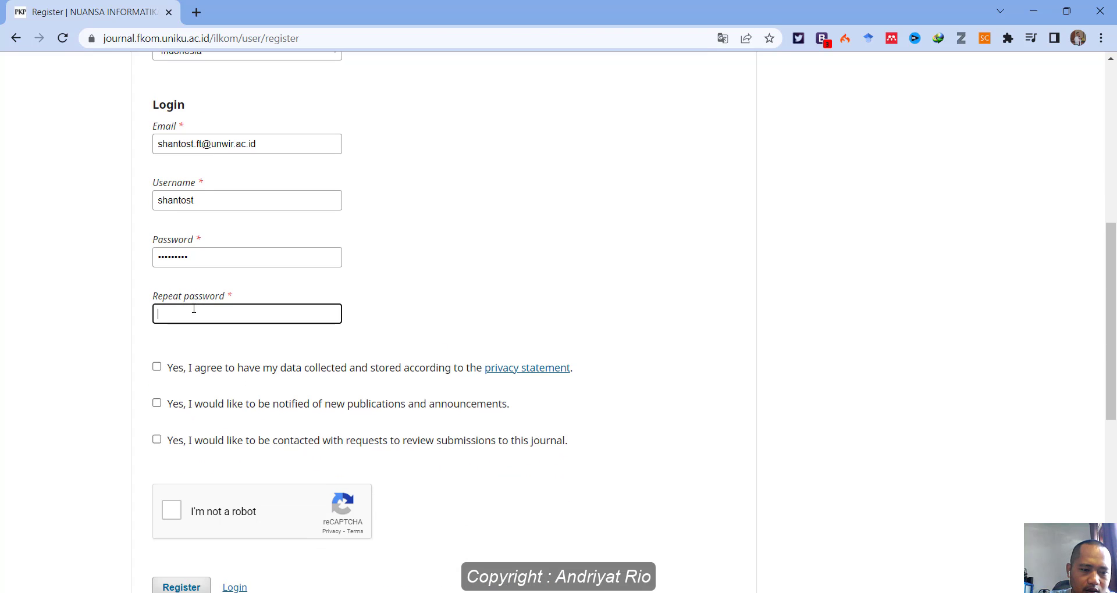
key(ctrl+v)
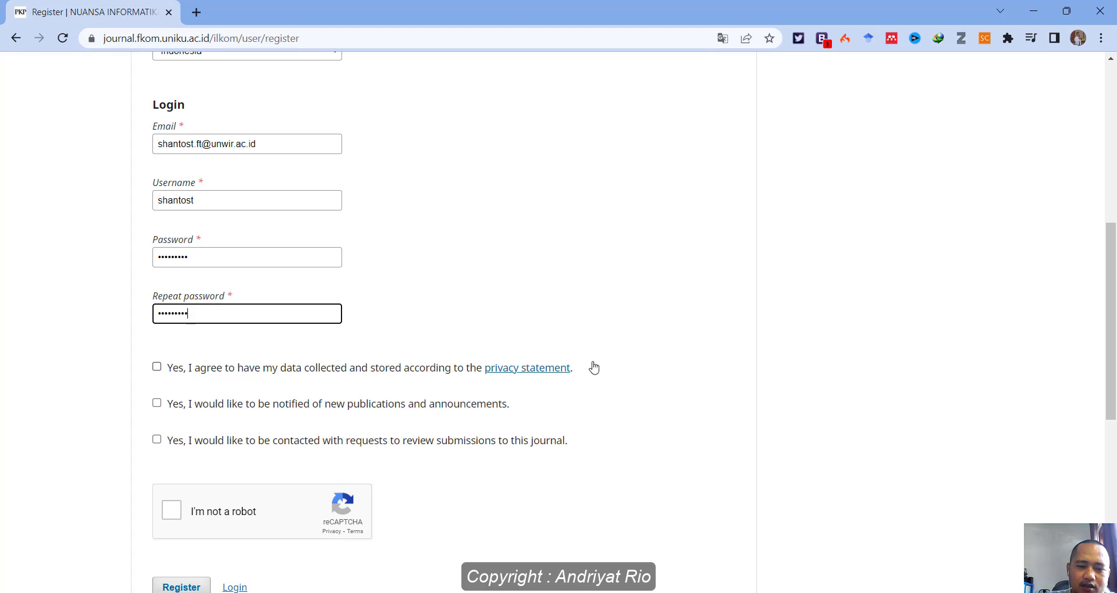
click(156, 367)
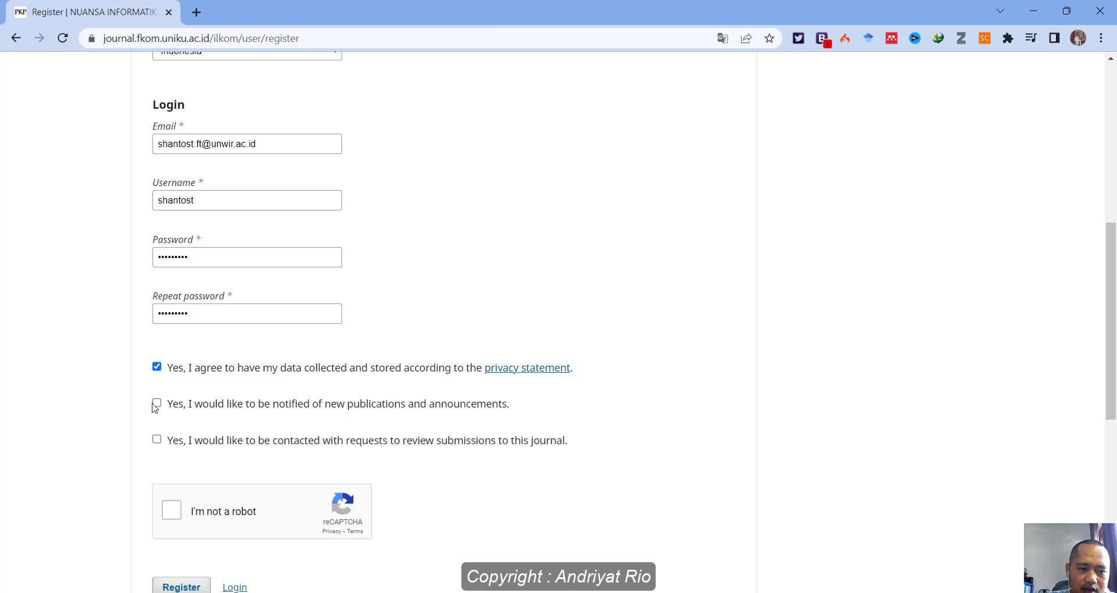
click(156, 403)
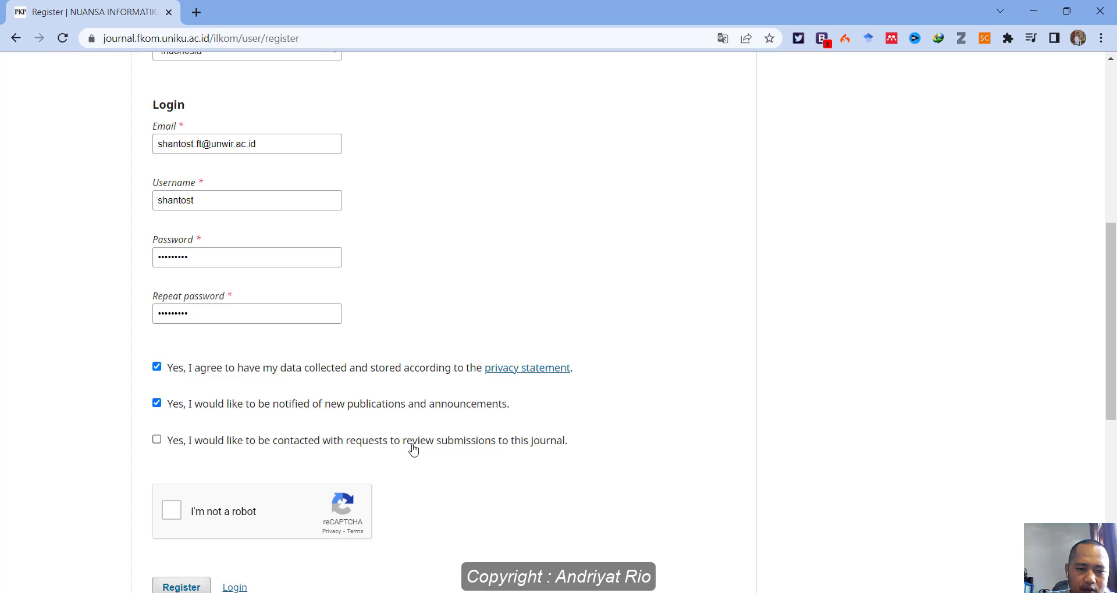
scroll(448, 451, down, 1)
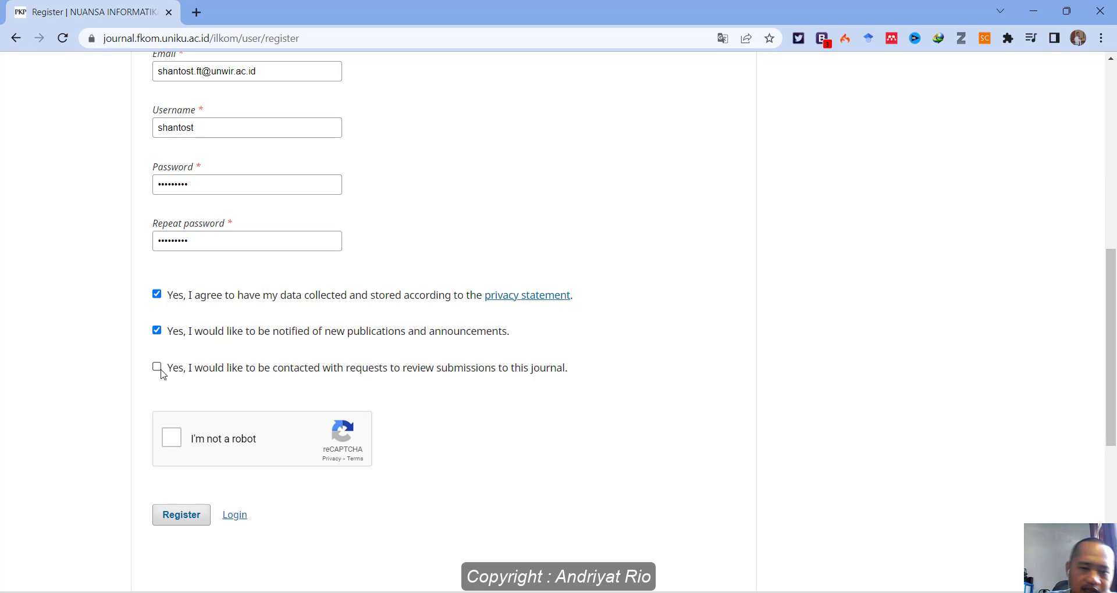
click(175, 444)
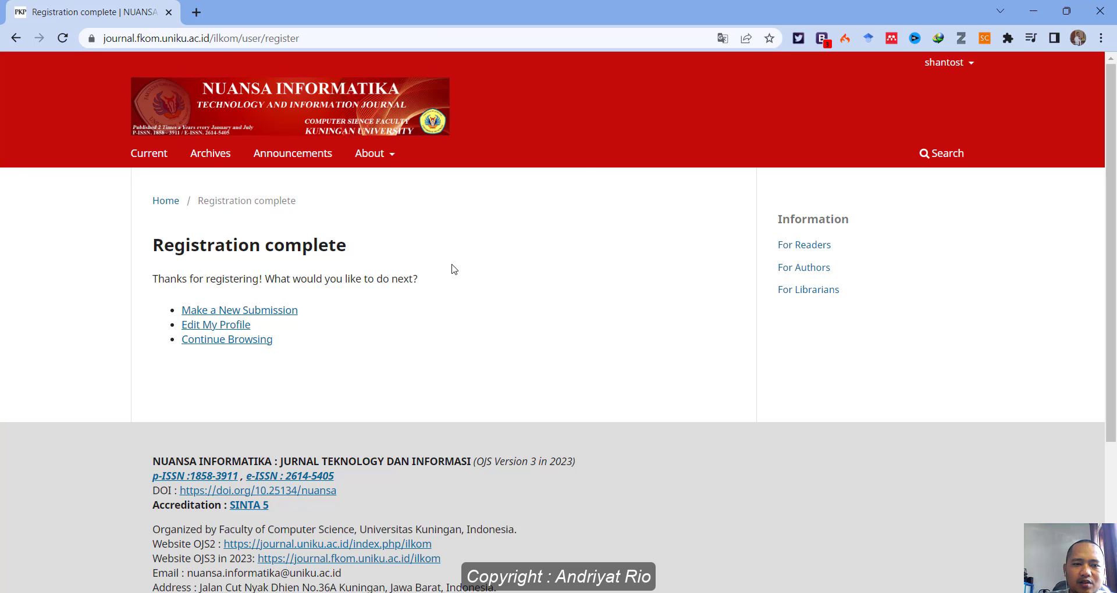
Open Edit Profile at the Contact tab.
click(945, 63)
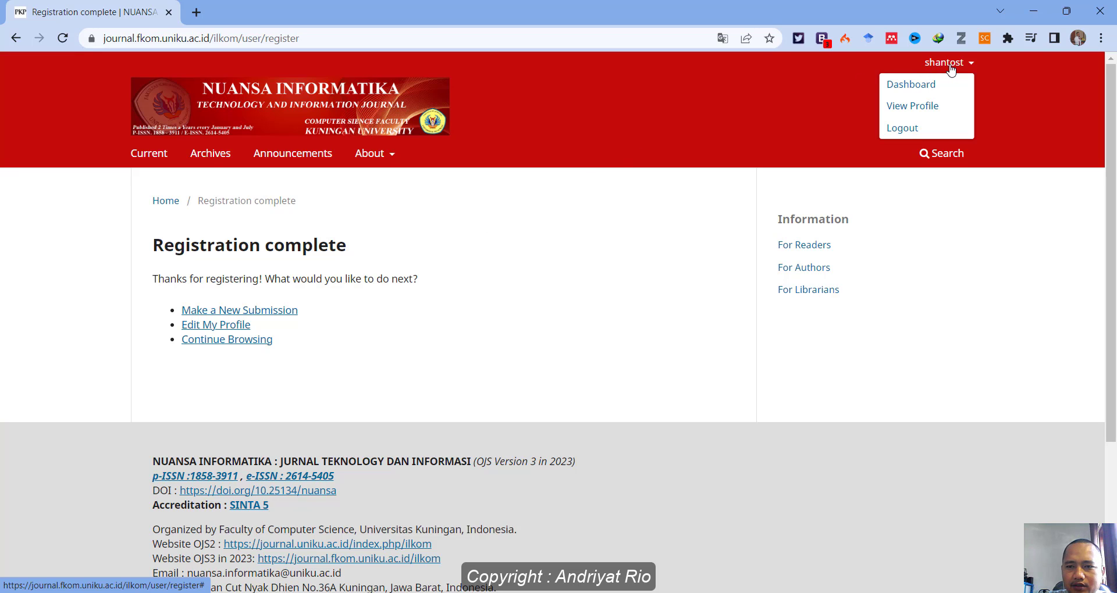
click(919, 84)
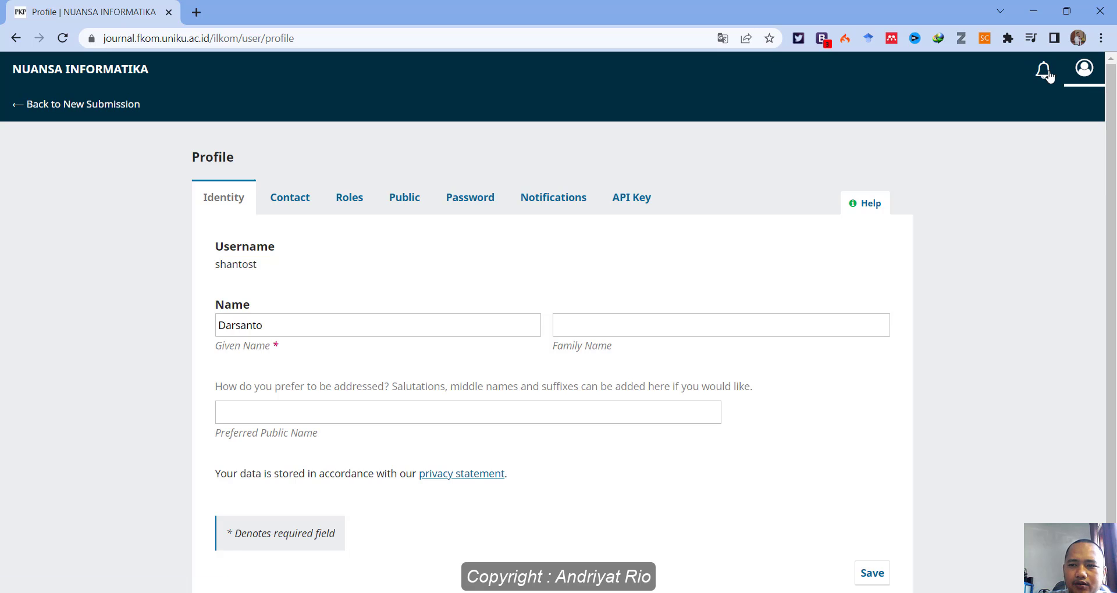
click(1094, 75)
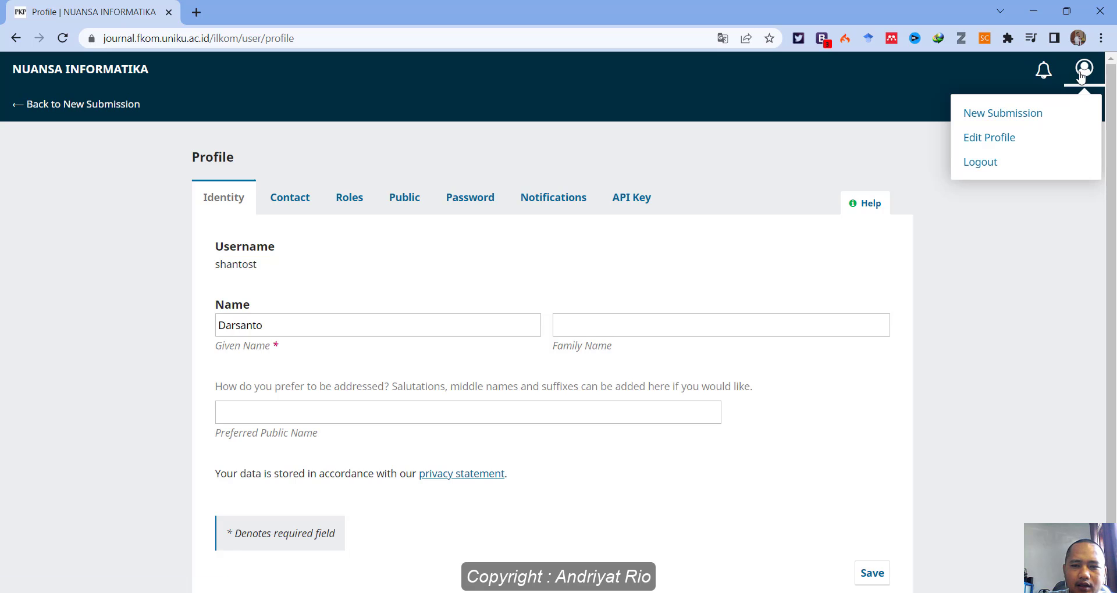
click(982, 139)
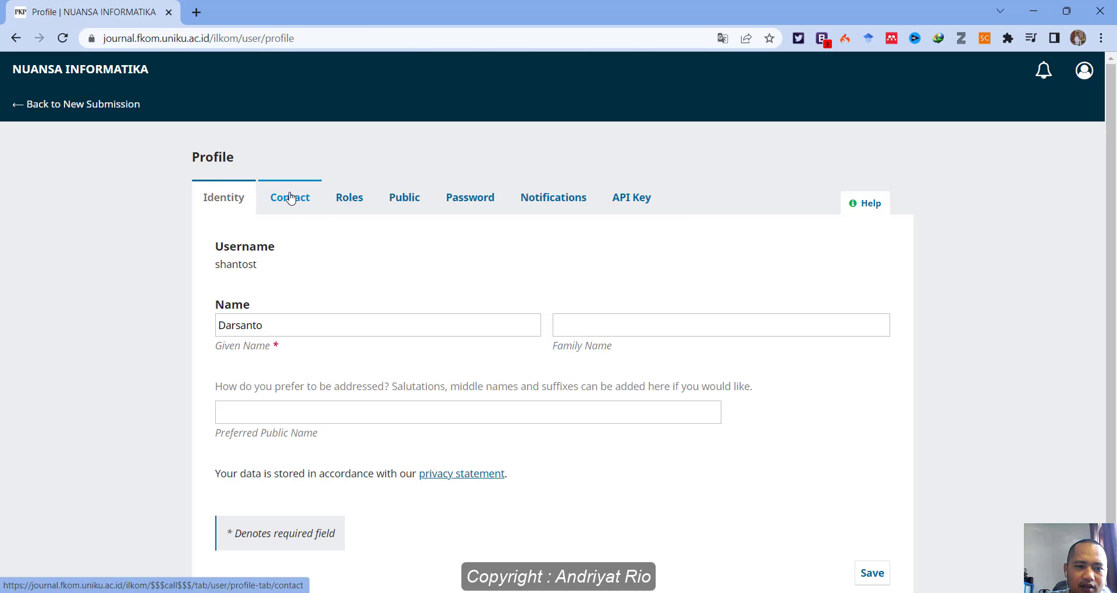
click(291, 196)
click(217, 200)
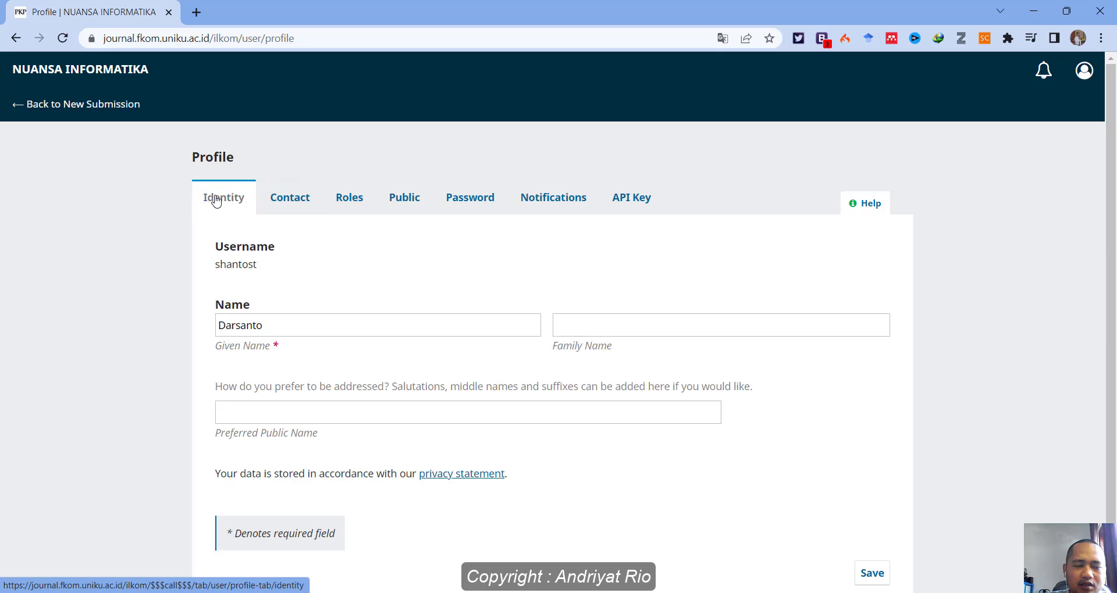
scroll(389, 302, down, 1)
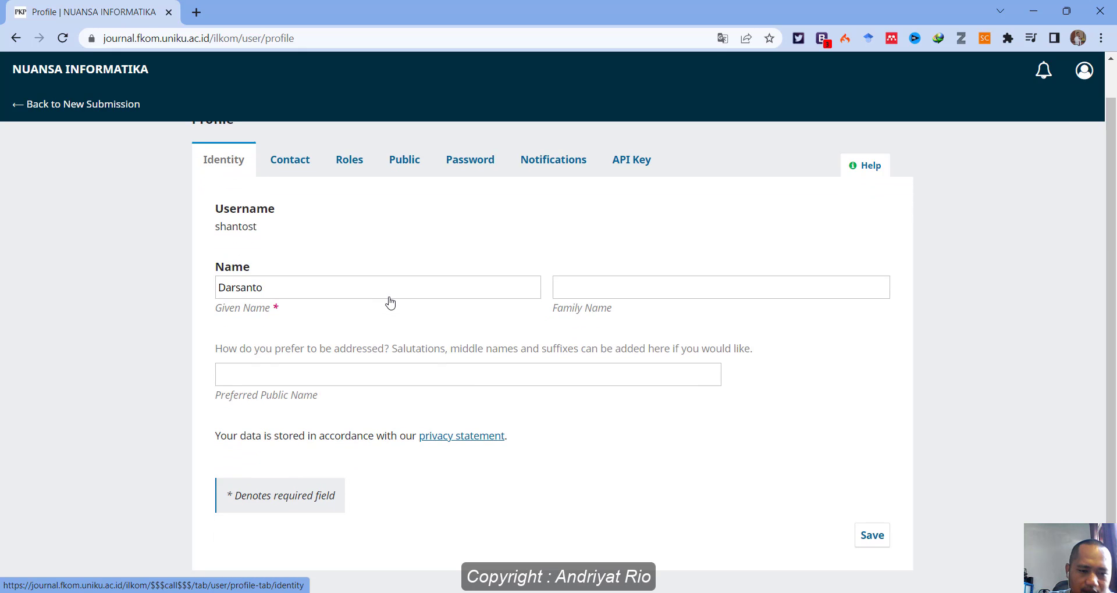
click(290, 161)
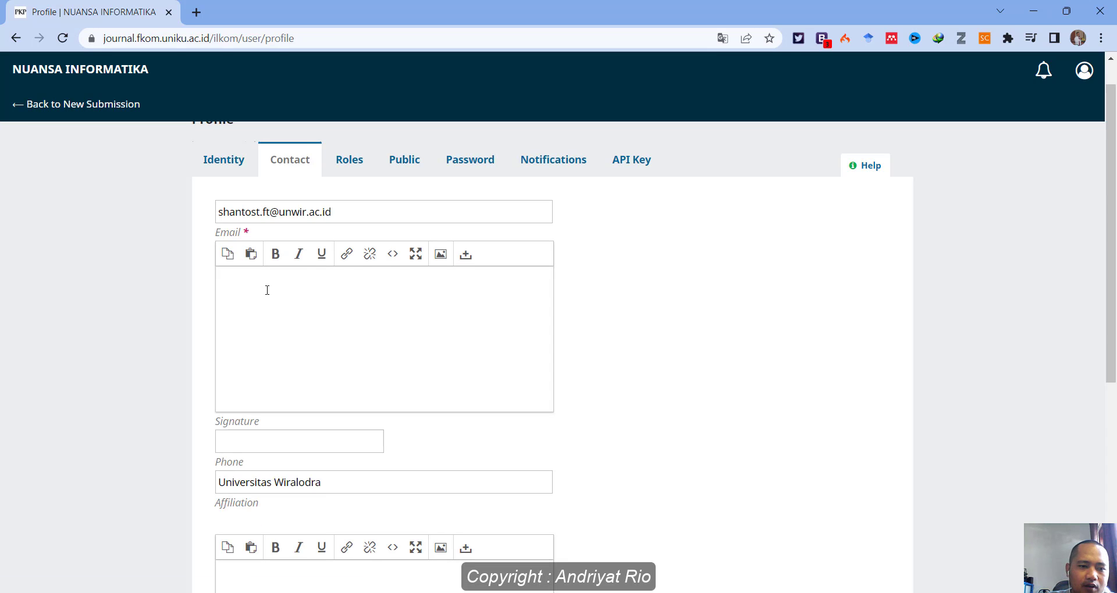
scroll(267, 290, down, 1)
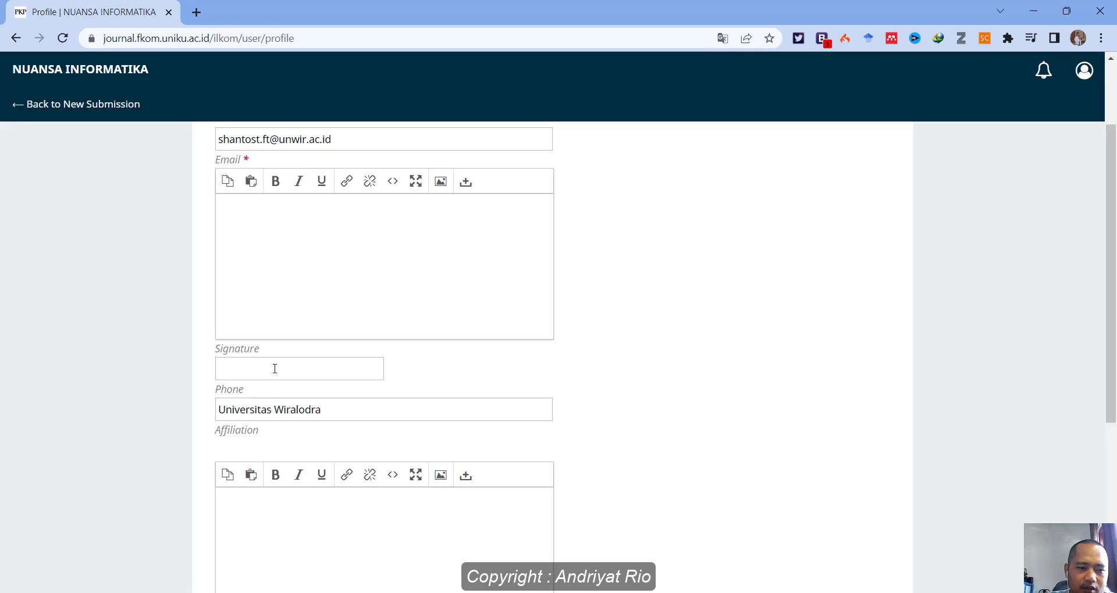
Enter Indramayu as the mailing address and save the contact details.
click(279, 370)
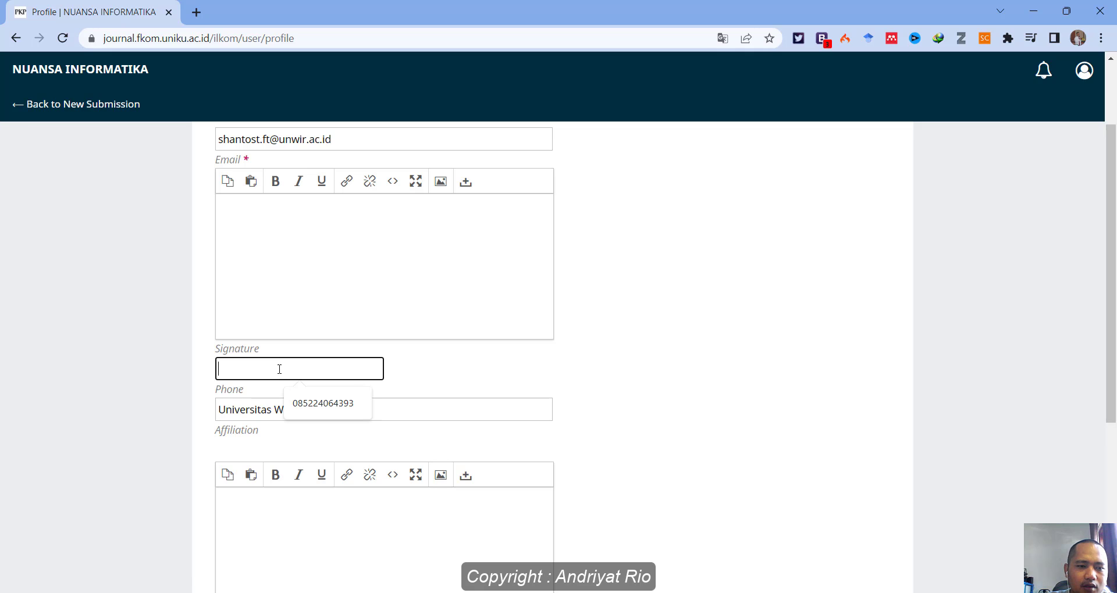
click(256, 214)
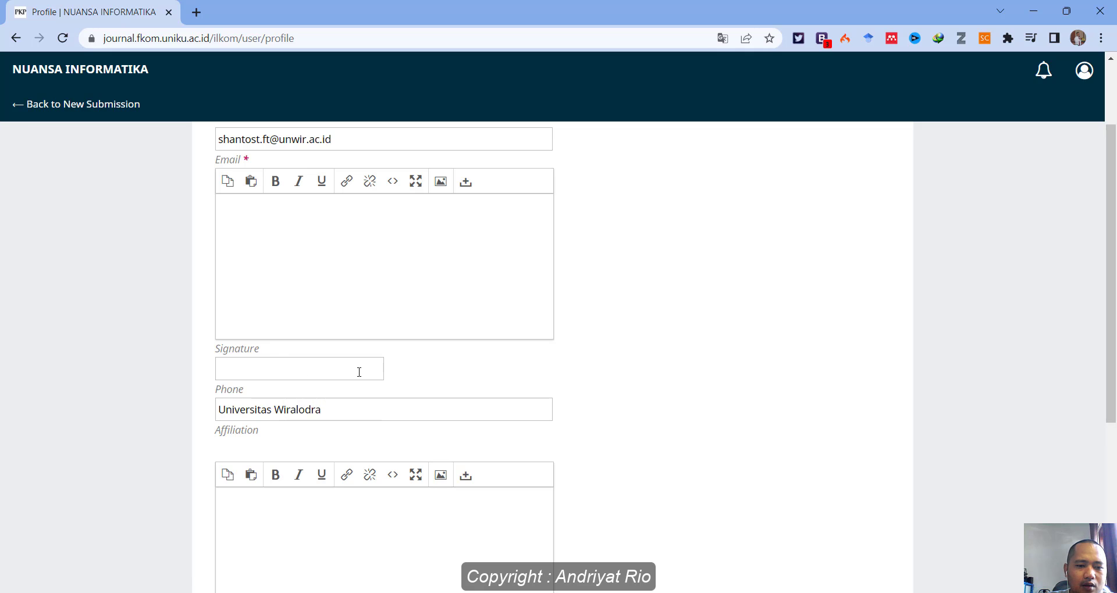
scroll(513, 364, down, 2)
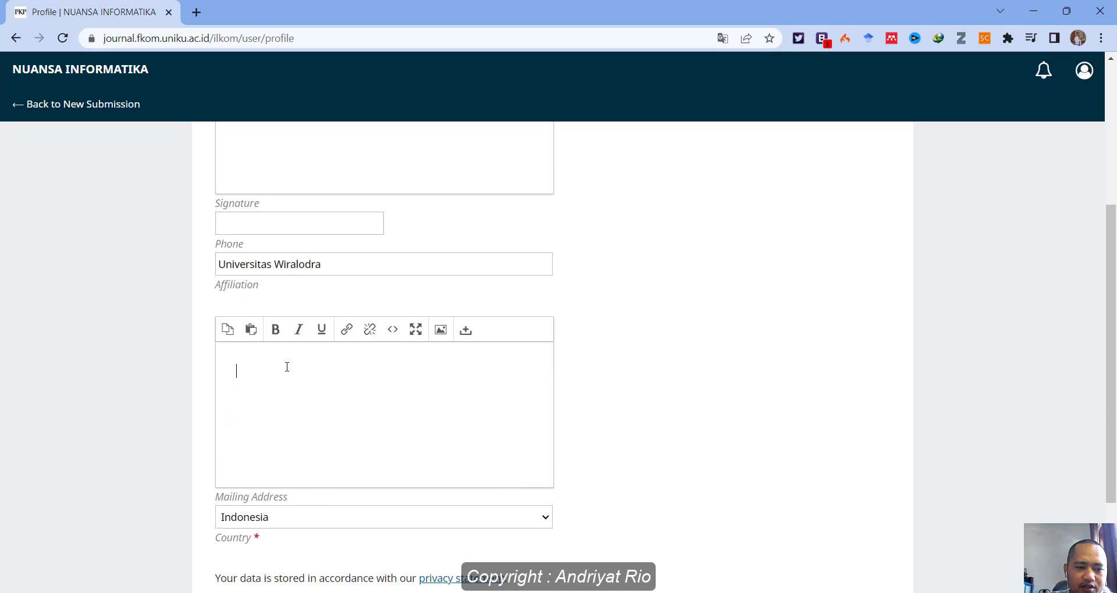
scroll(399, 447, down, 2)
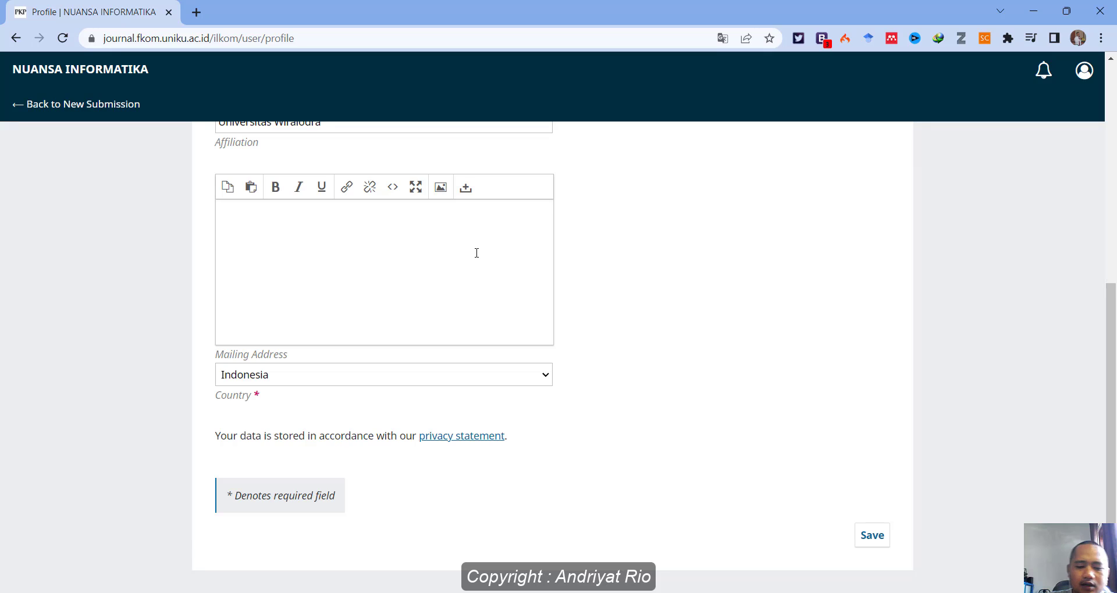
text(amayu)
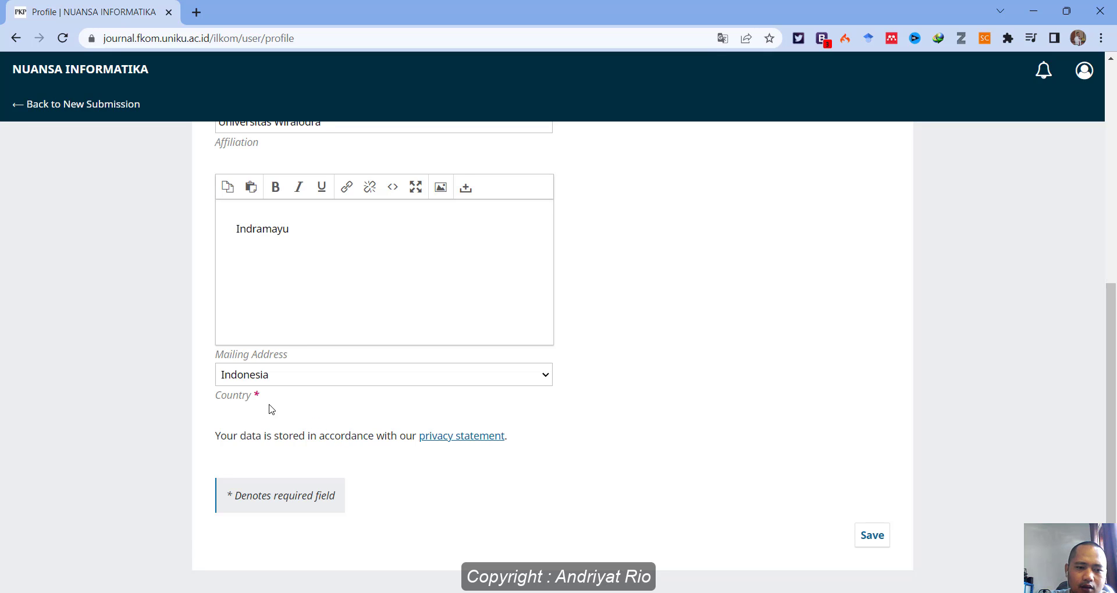
click(872, 535)
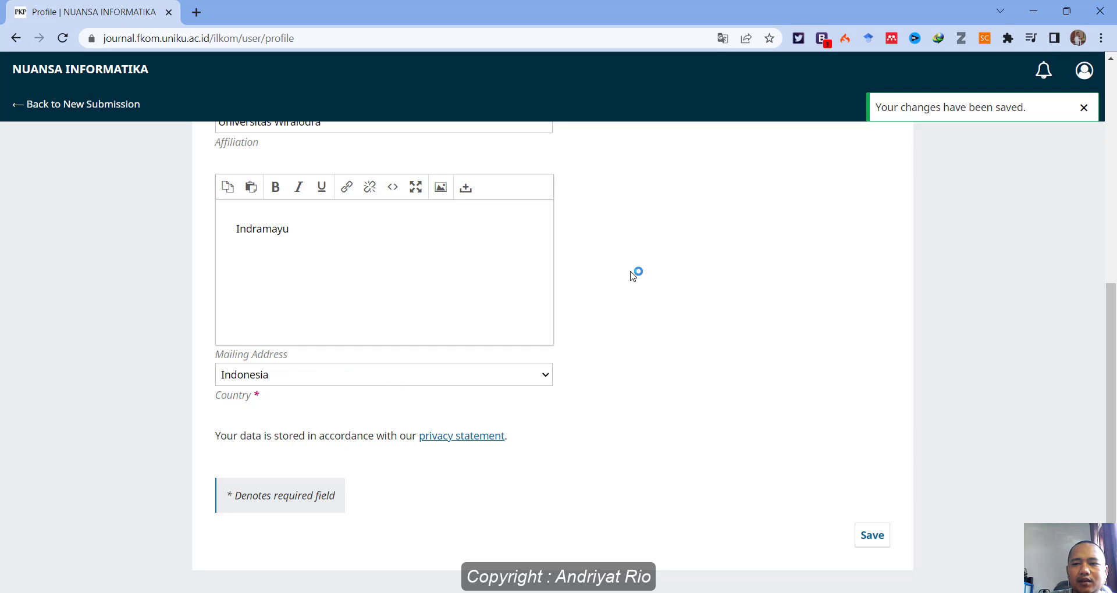
scroll(633, 274, up, 7)
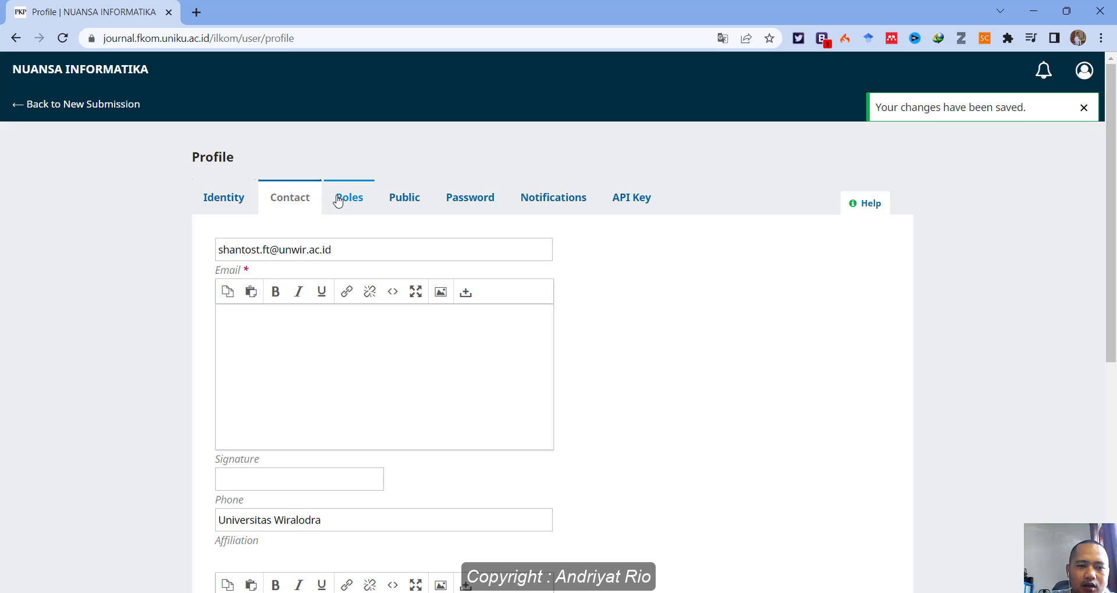
Tick Reader and Author on the Roles tab, leaving Reviewer unchecked, and save.
click(336, 198)
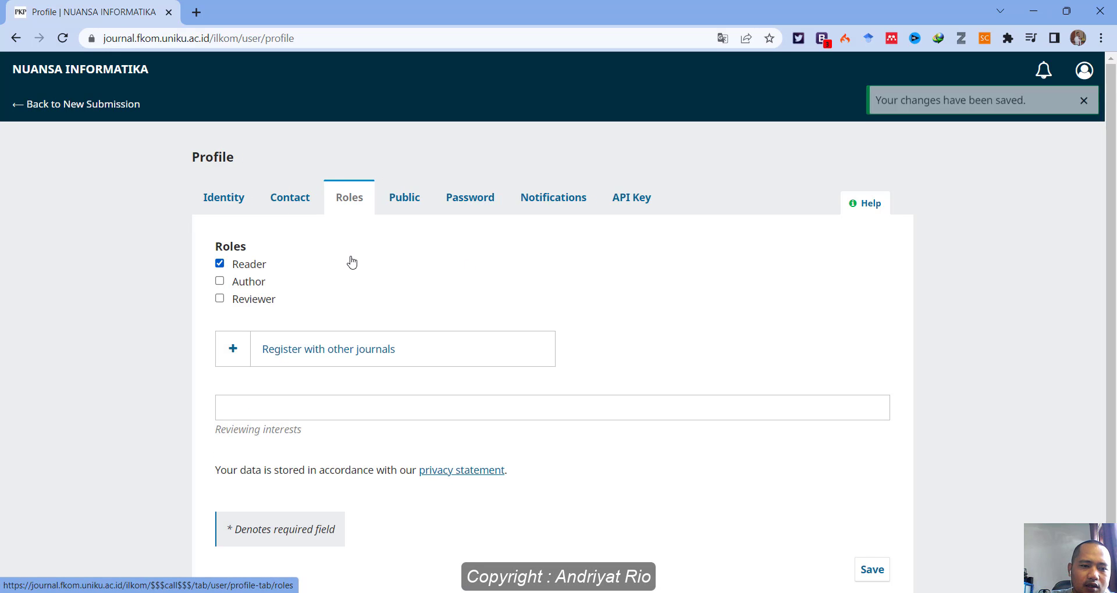
click(220, 281)
click(219, 300)
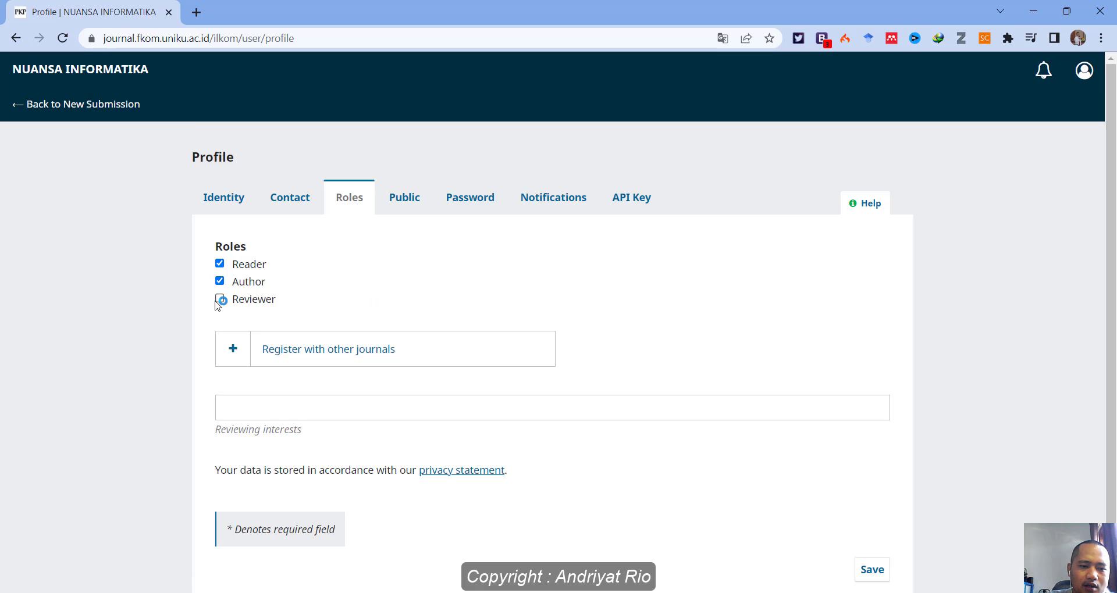
scroll(282, 312, down, 1)
click(271, 308)
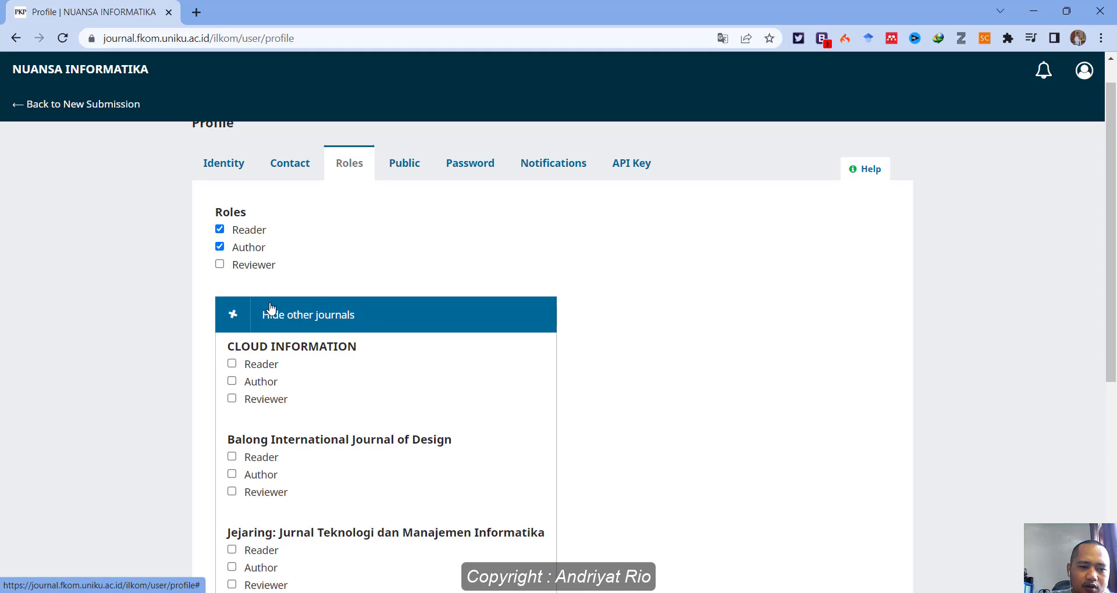
scroll(444, 292, down, 6)
scroll(439, 292, up, 4)
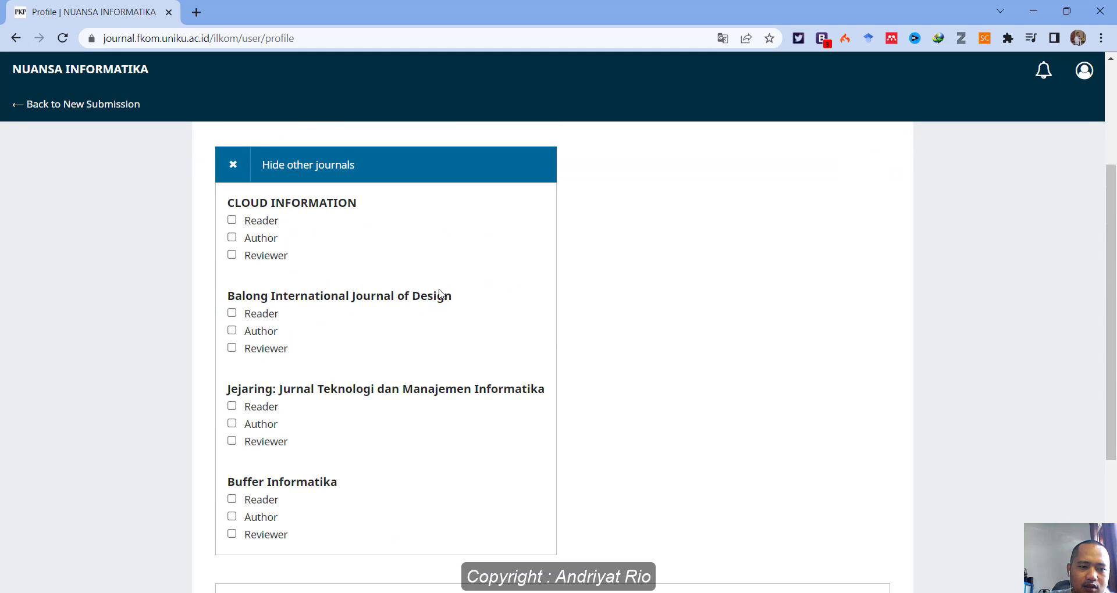
scroll(439, 294, up, 1)
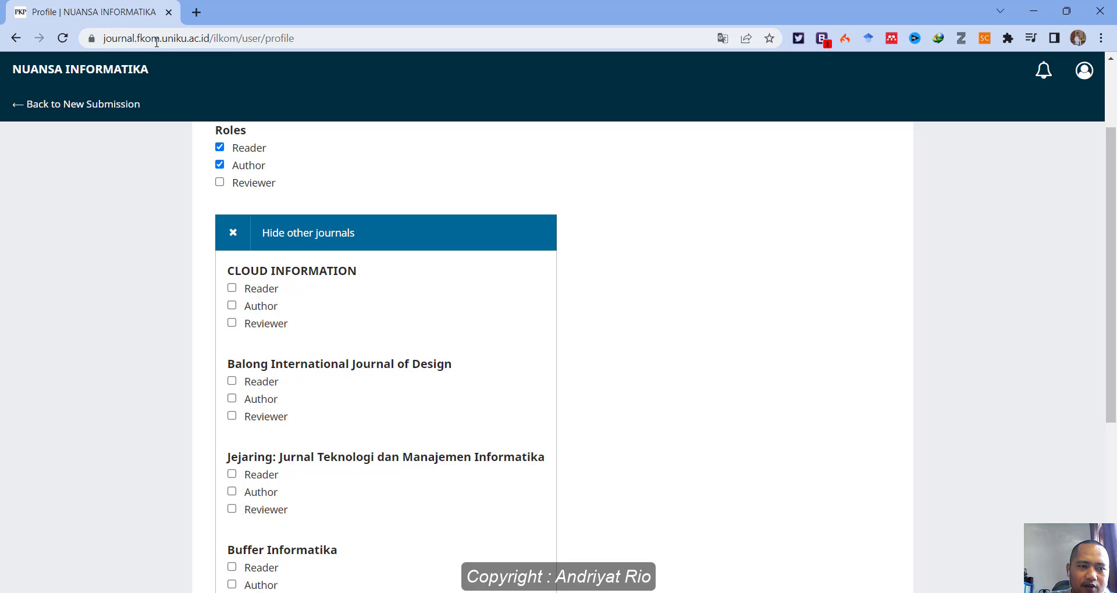
scroll(347, 316, down, 2)
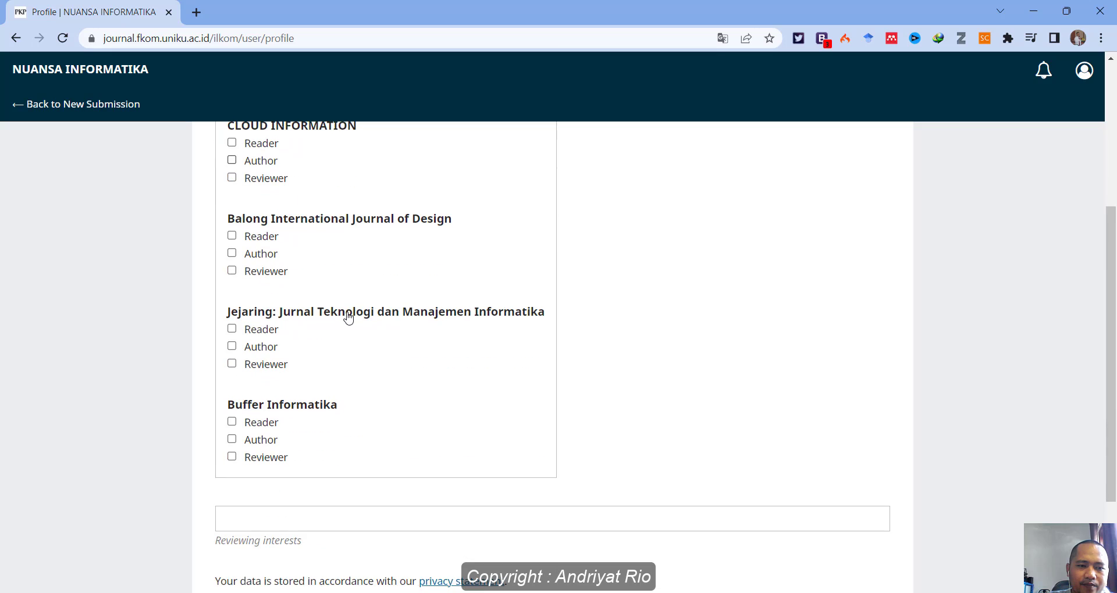
scroll(229, 196, up, 2)
click(231, 233)
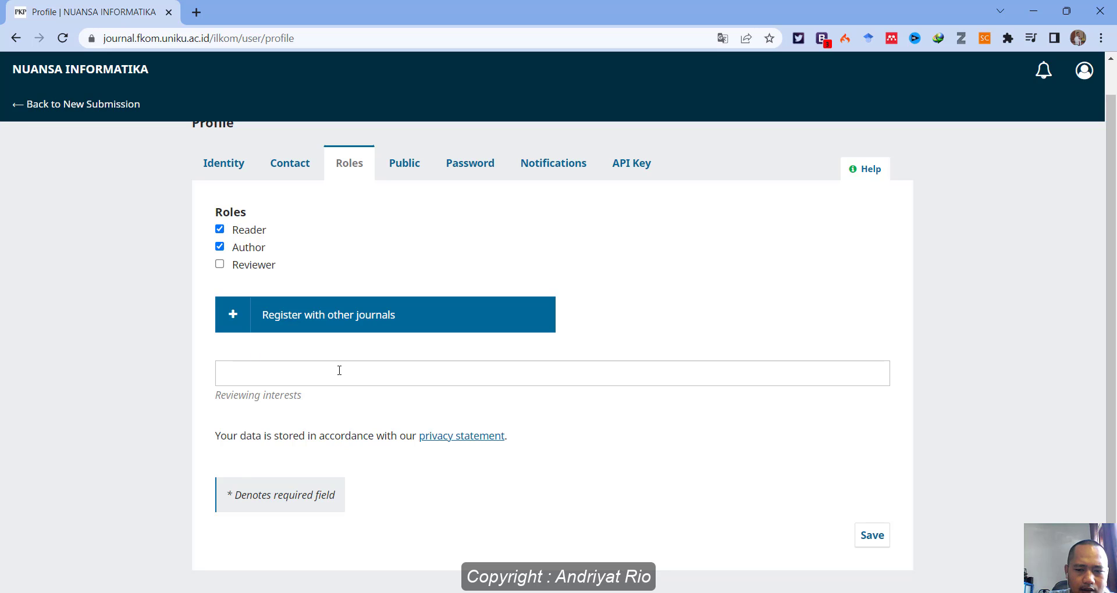
click(290, 379)
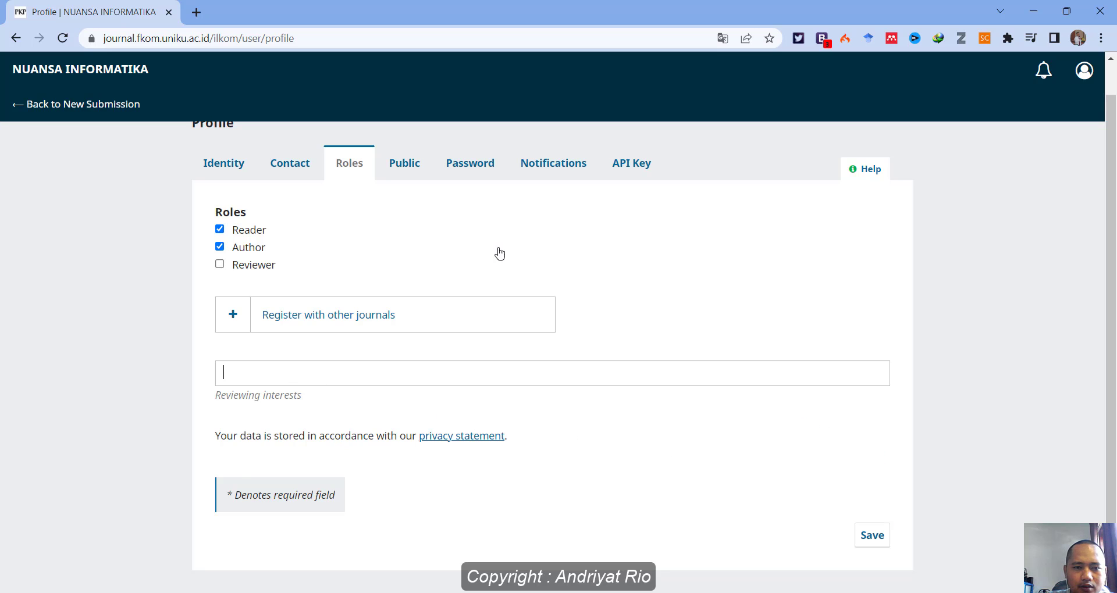
click(872, 535)
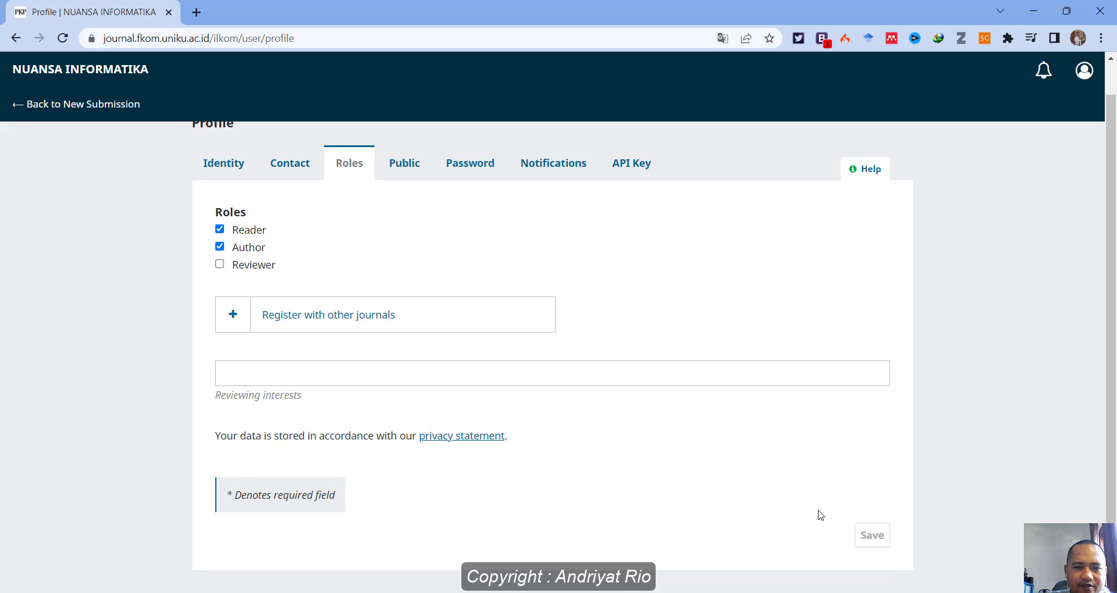
Review the Public tab, leaving Bio, Homepage URL and ORCID iD empty.
click(406, 163)
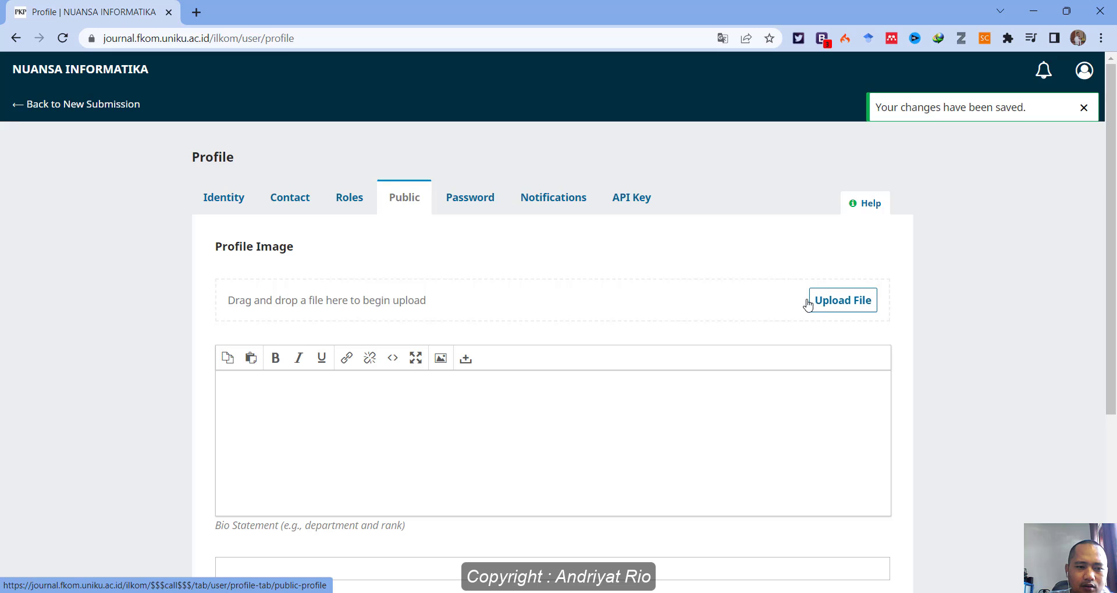
scroll(656, 286, down, 1)
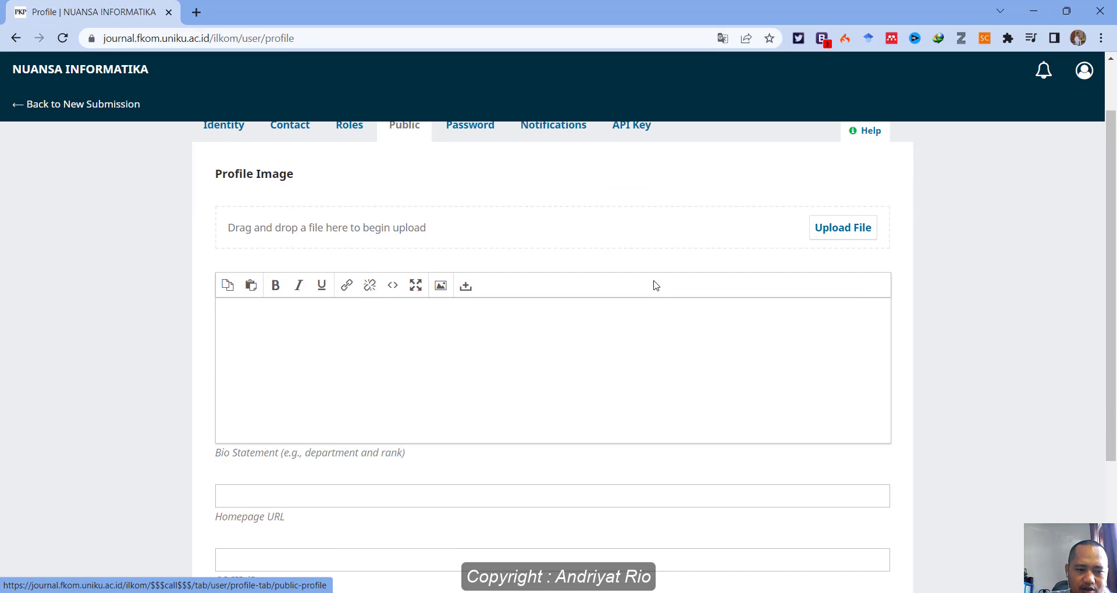
scroll(655, 285, down, 2)
click(369, 252)
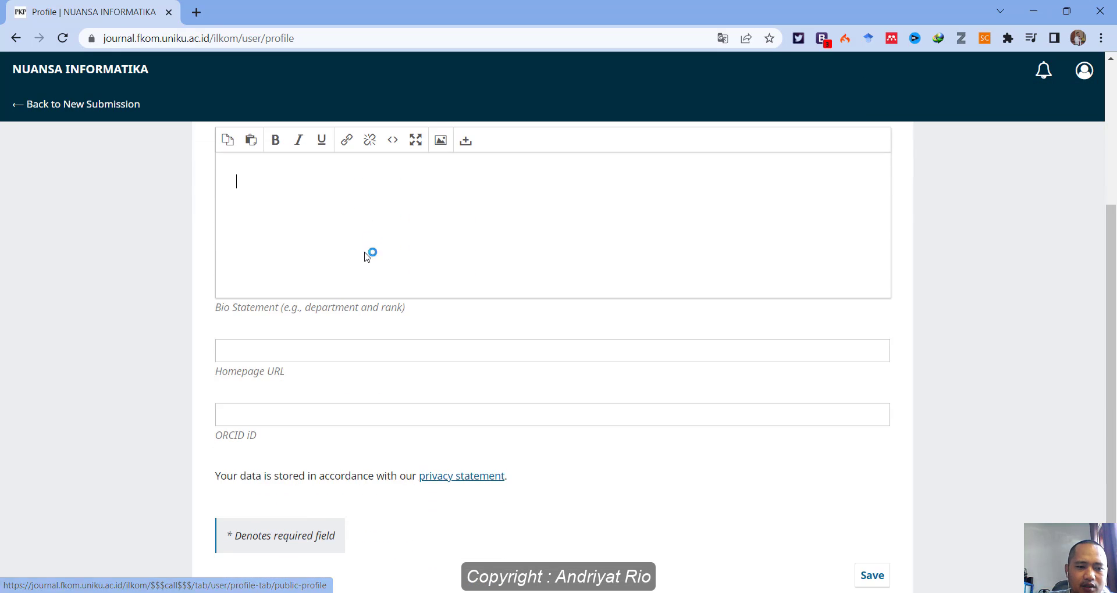
click(300, 349)
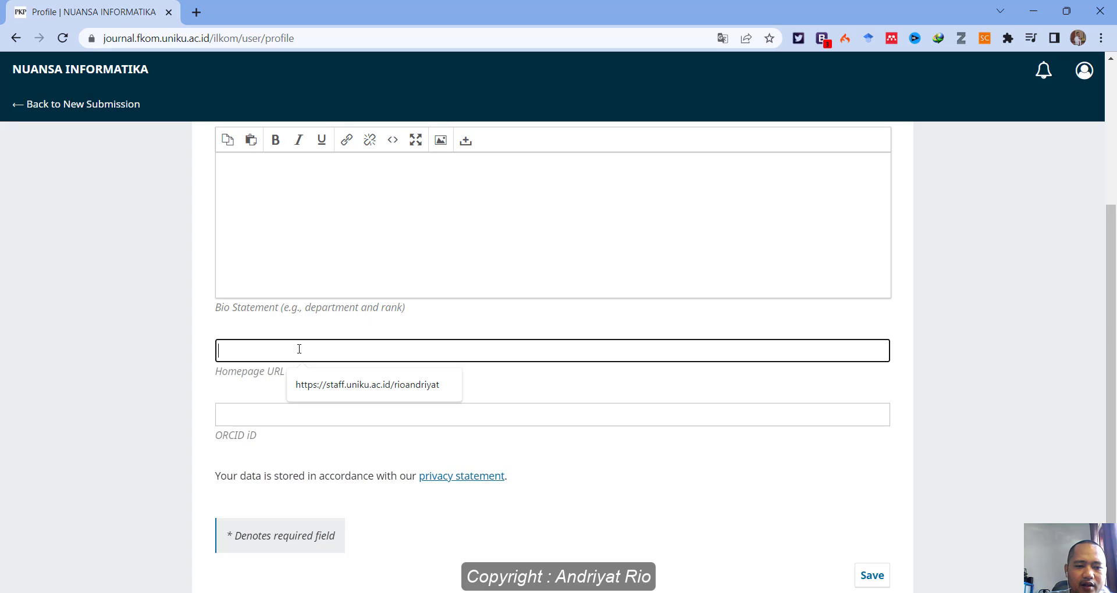
click(127, 339)
scroll(271, 338, down, 1)
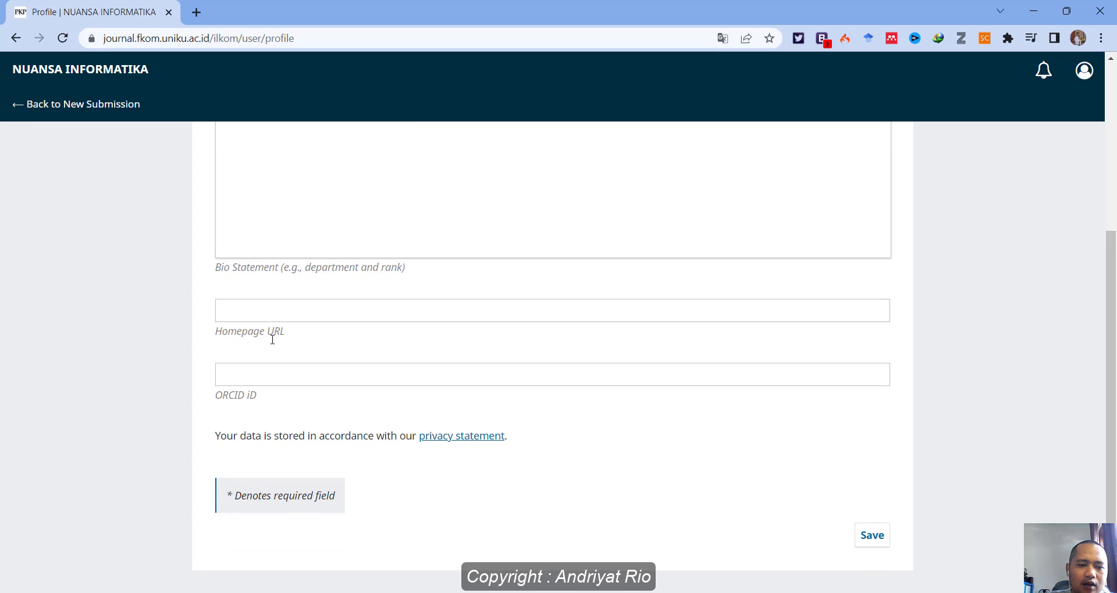
click(239, 369)
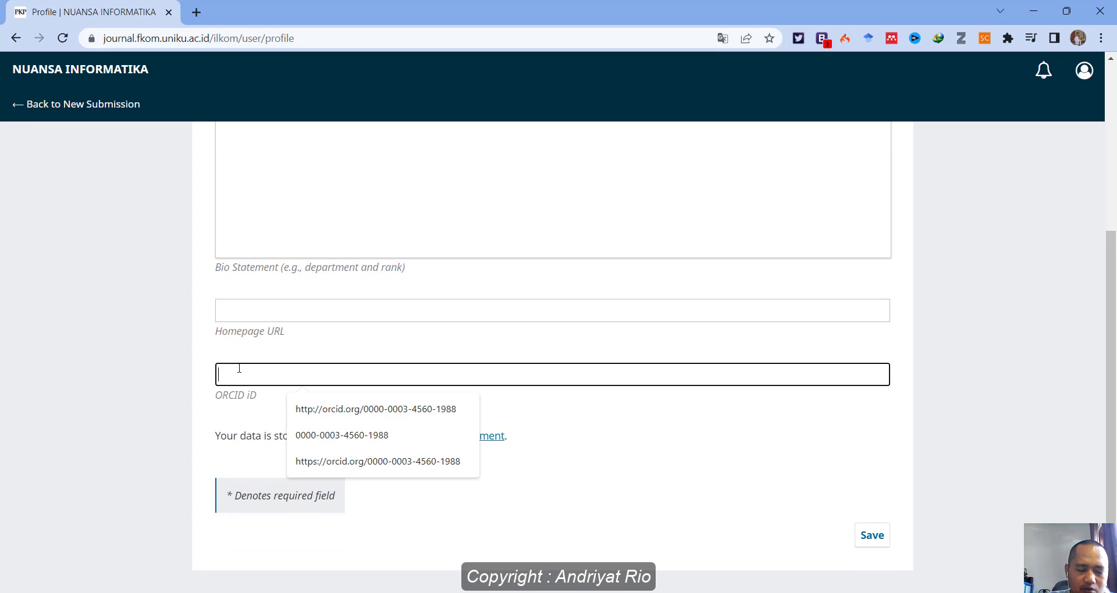
click(161, 361)
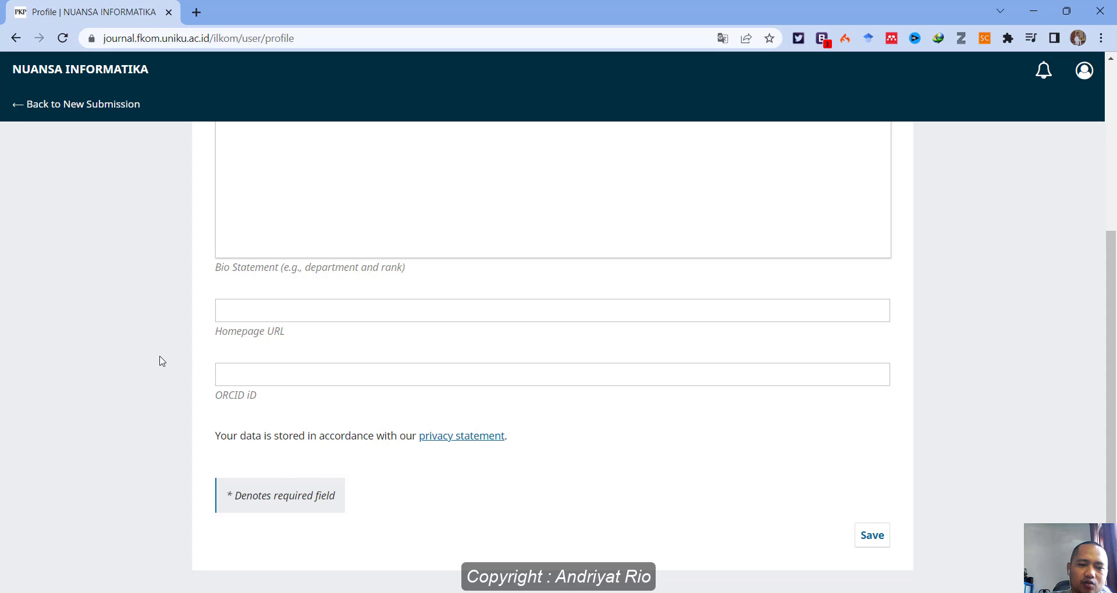
scroll(162, 361, up, 5)
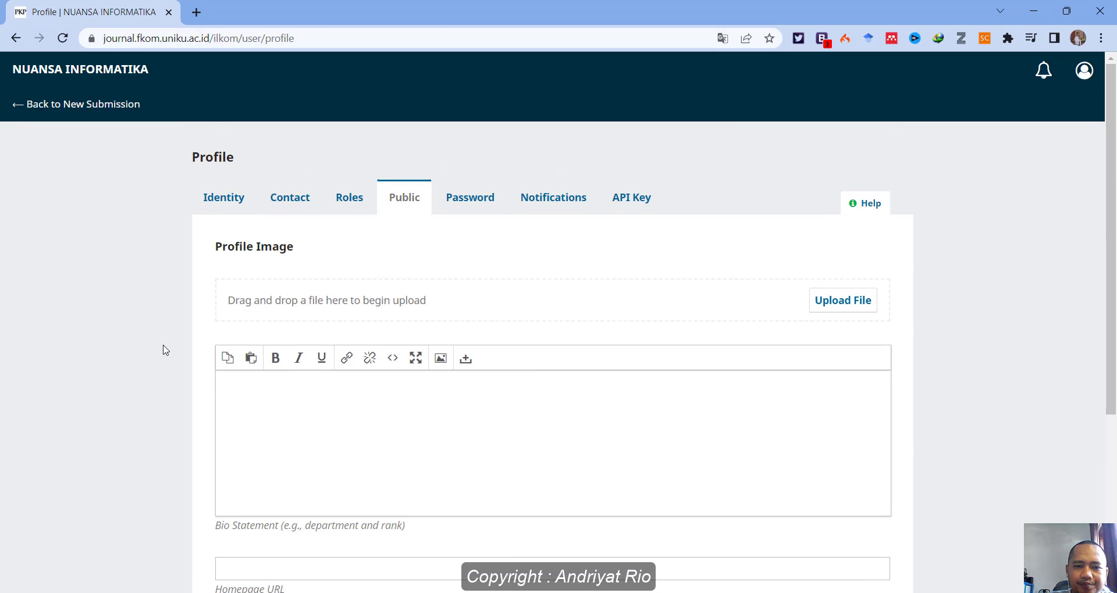
View the profile's notification settings.
click(564, 198)
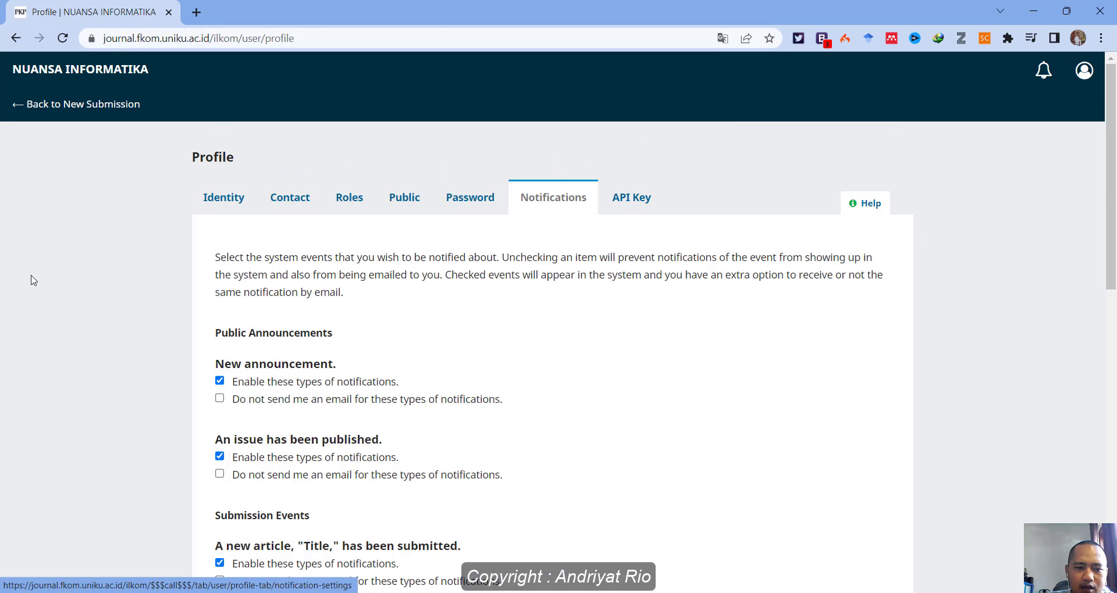
scroll(139, 345, down, 10)
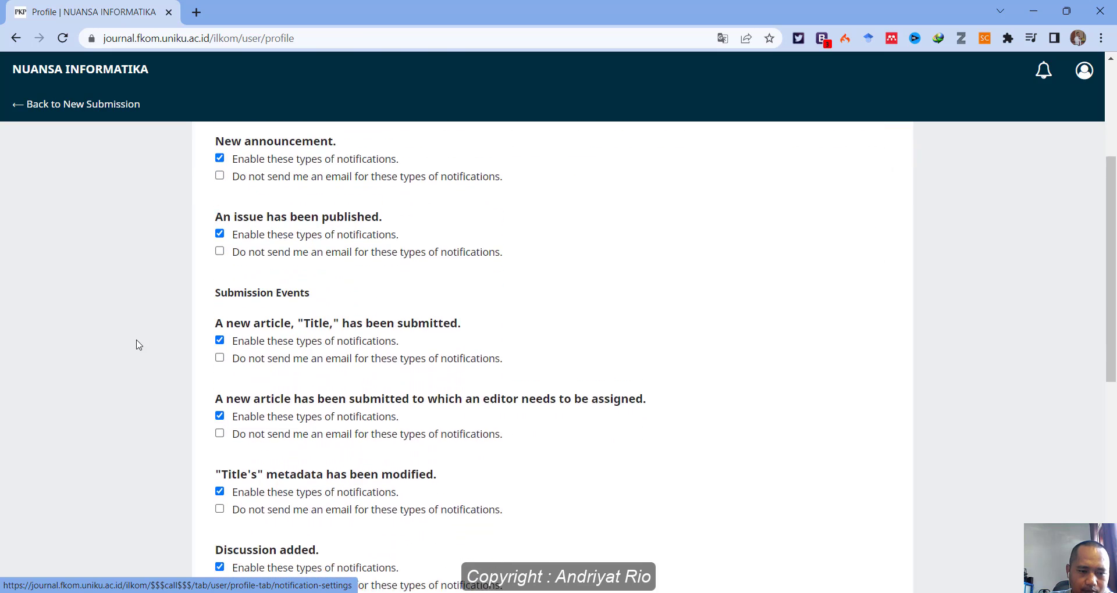
scroll(142, 342, up, 10)
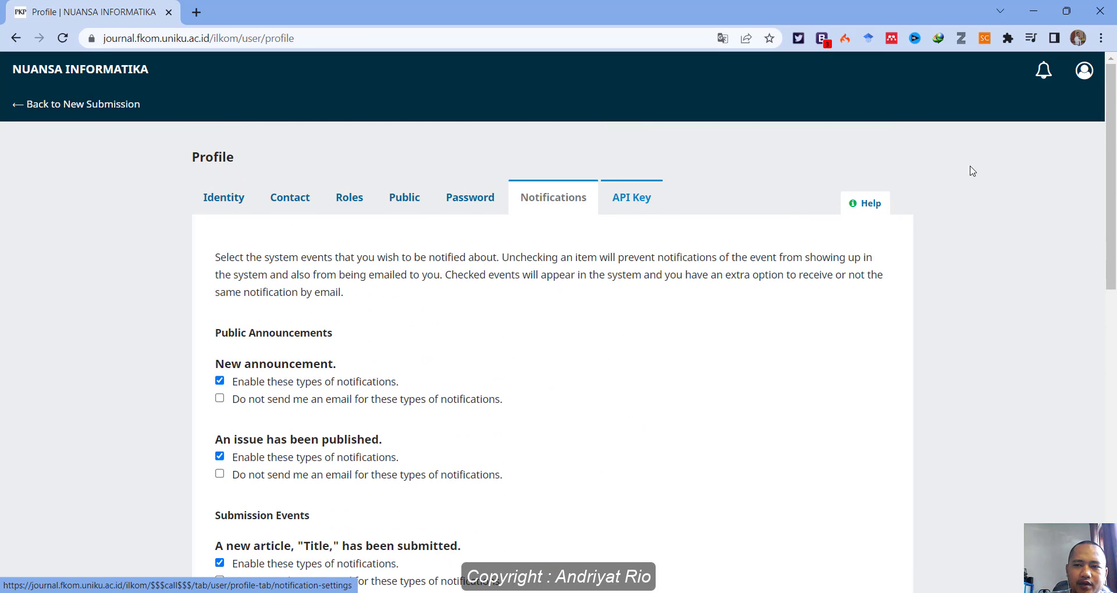
Navigate via the profile and journal home page to the Submissions dashboard.
click(57, 105)
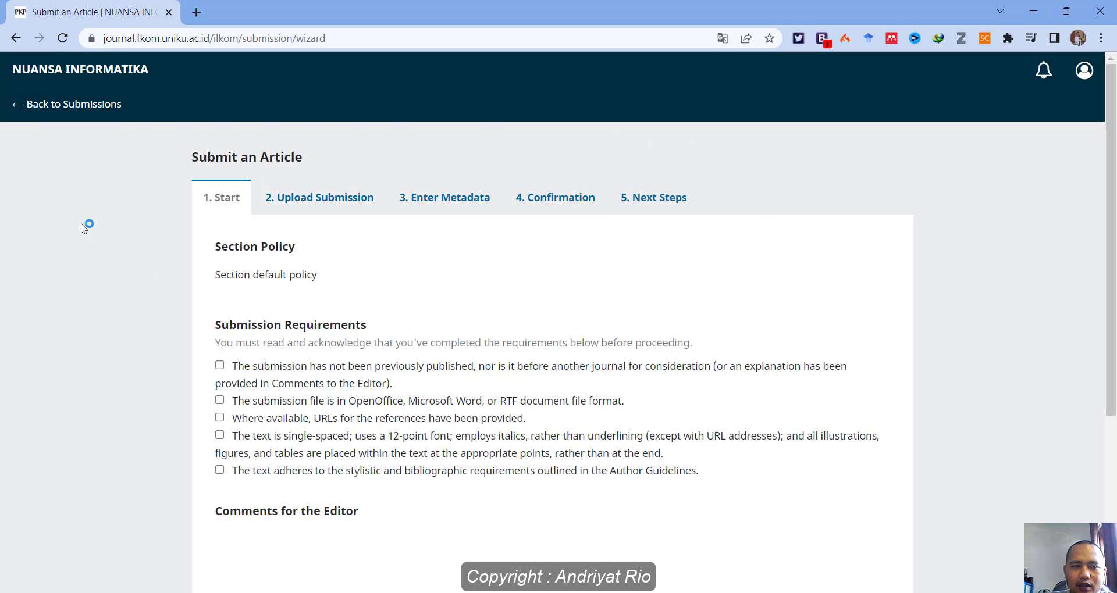
click(1084, 69)
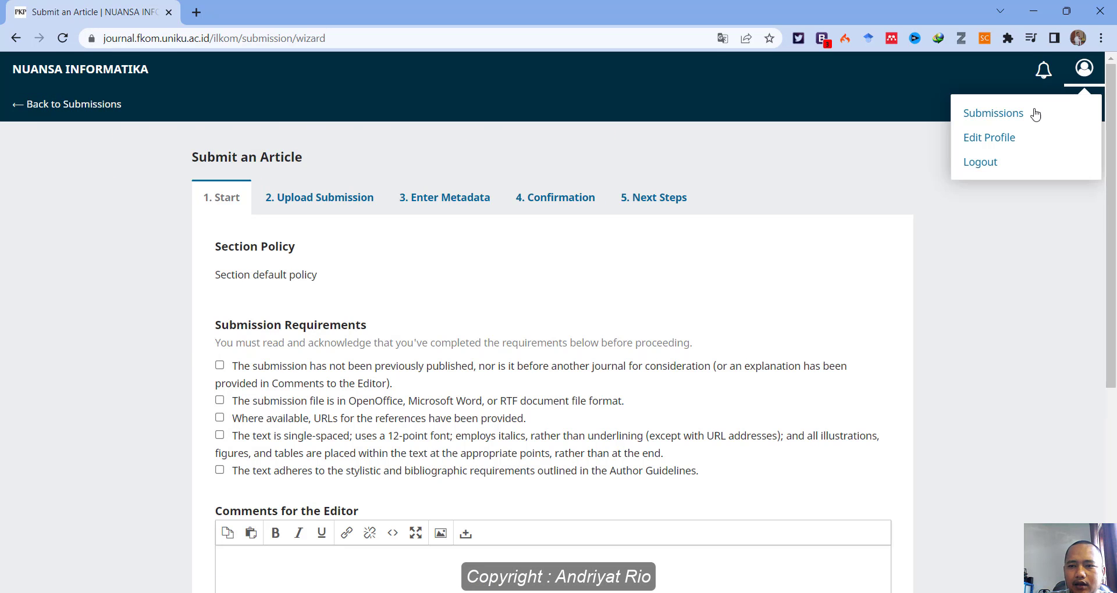
click(991, 146)
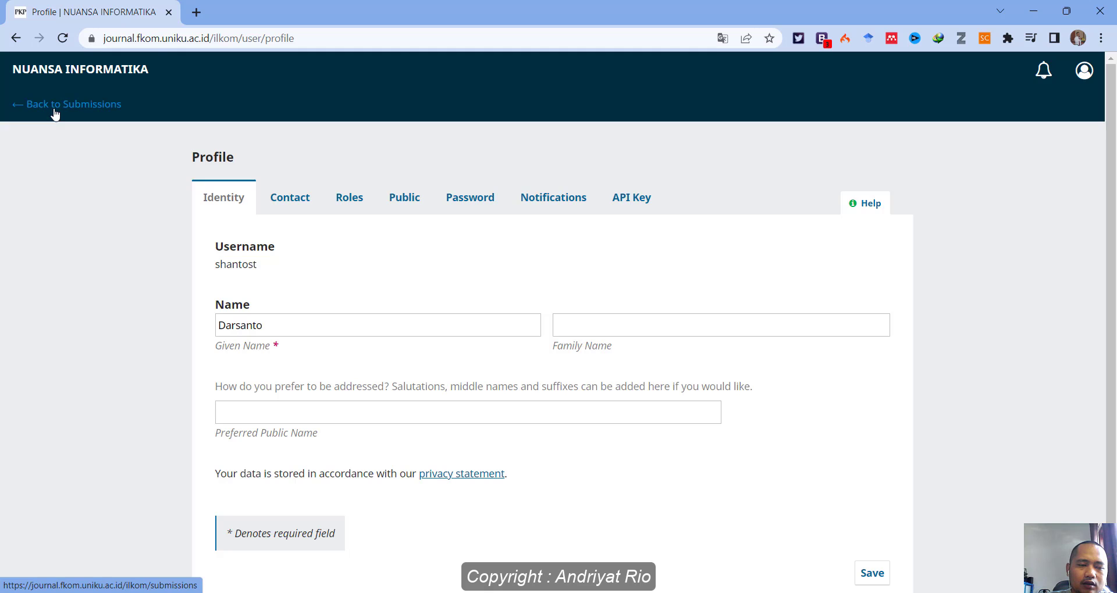
click(99, 70)
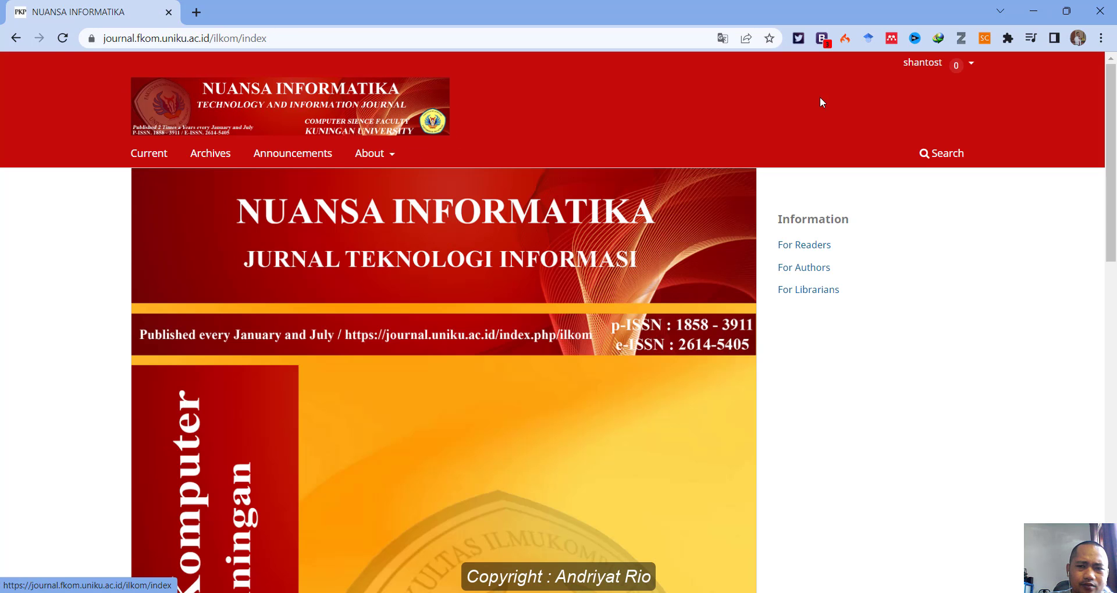
click(955, 65)
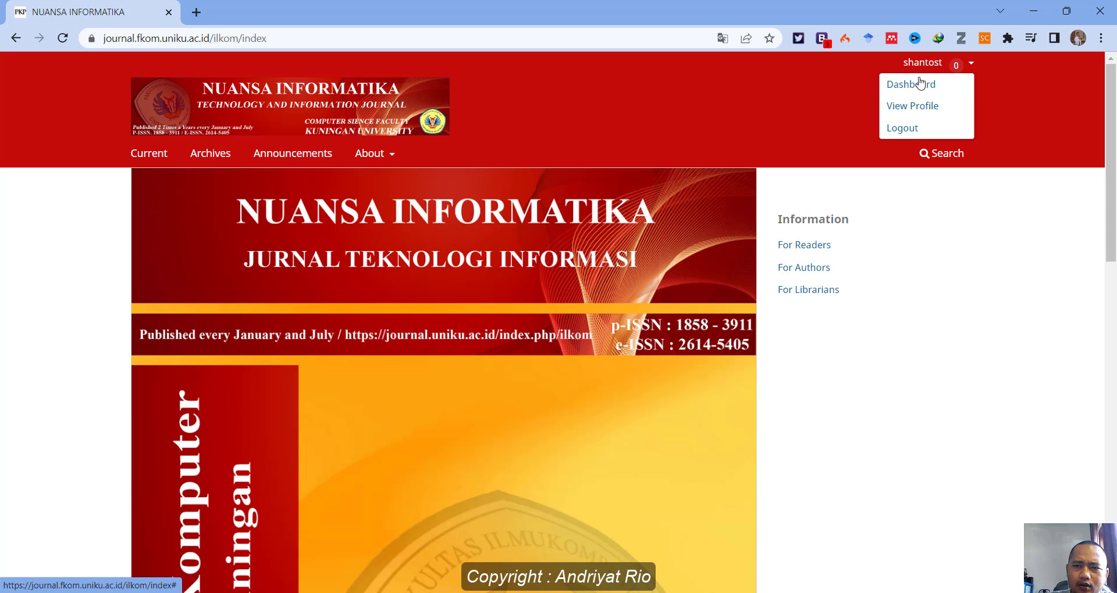
click(911, 85)
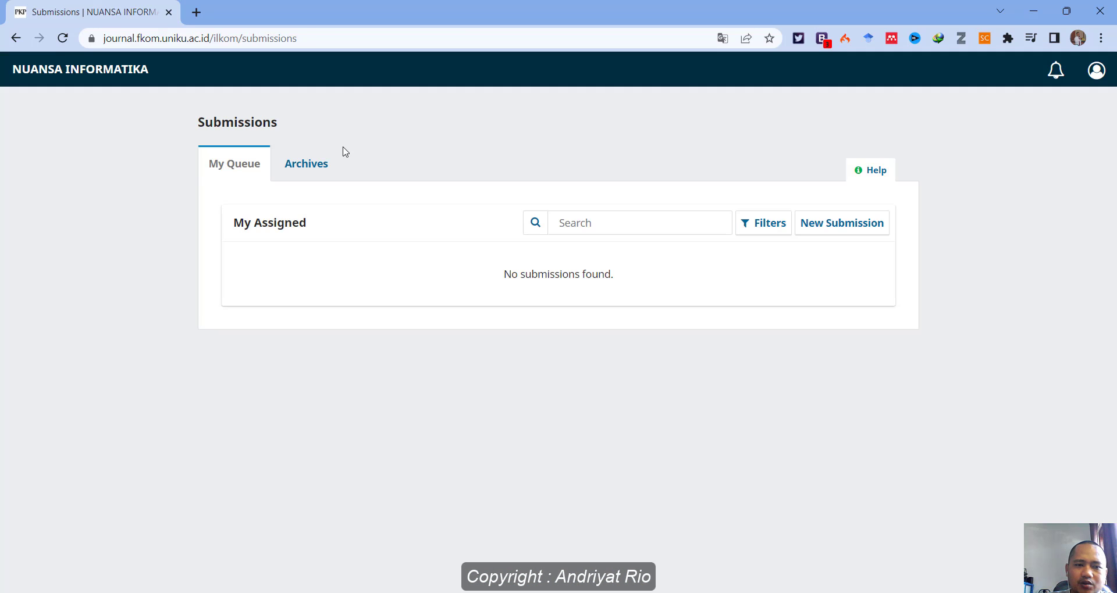
Check Archives and My Queue, then start a New Submission and scroll its Start step.
click(312, 166)
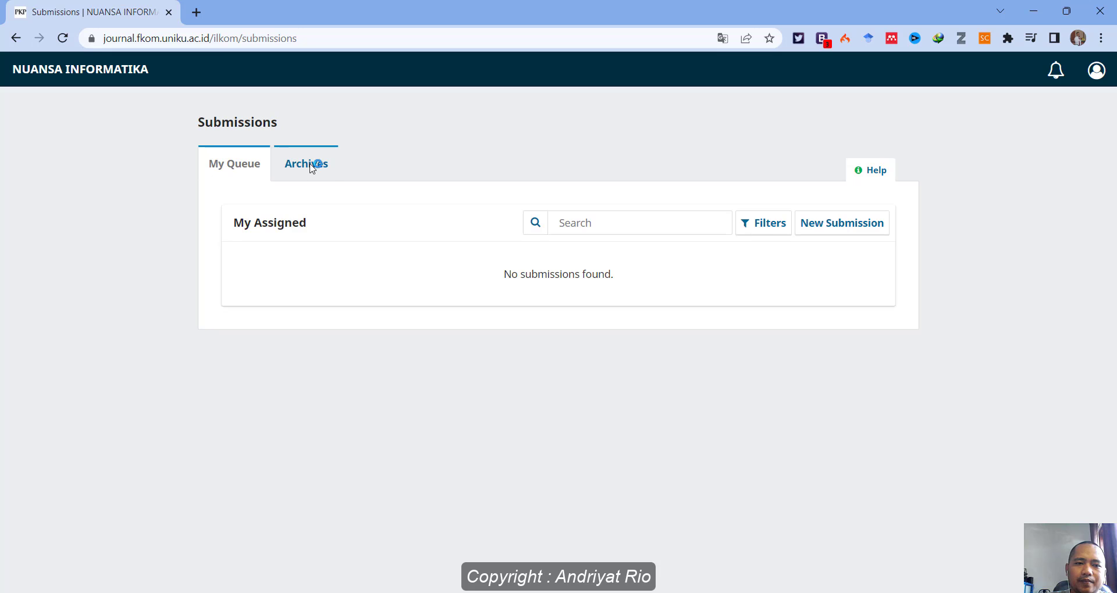
click(263, 173)
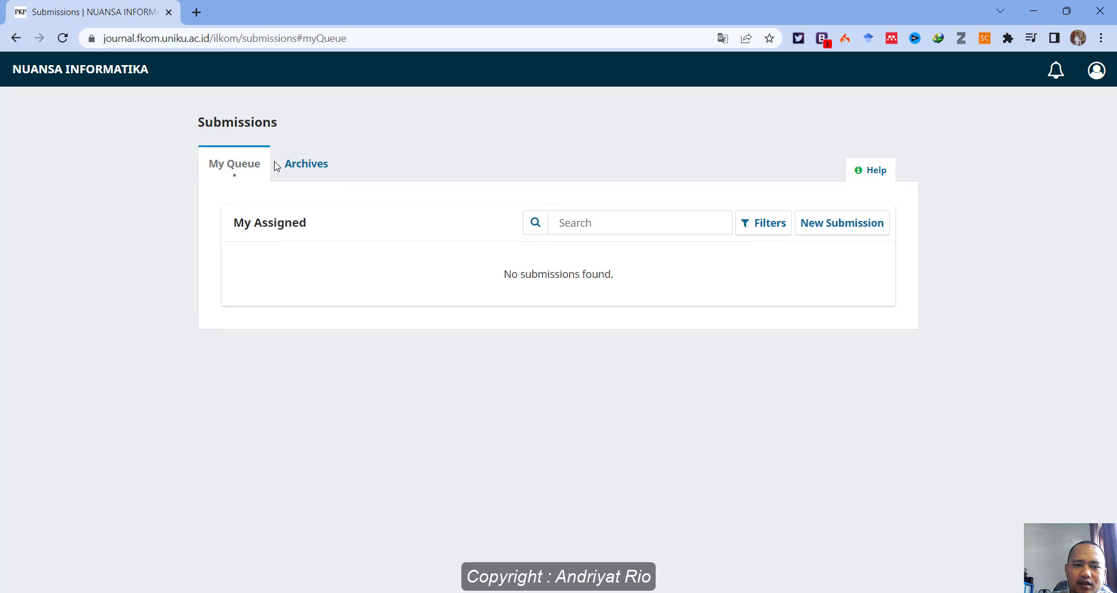
click(837, 229)
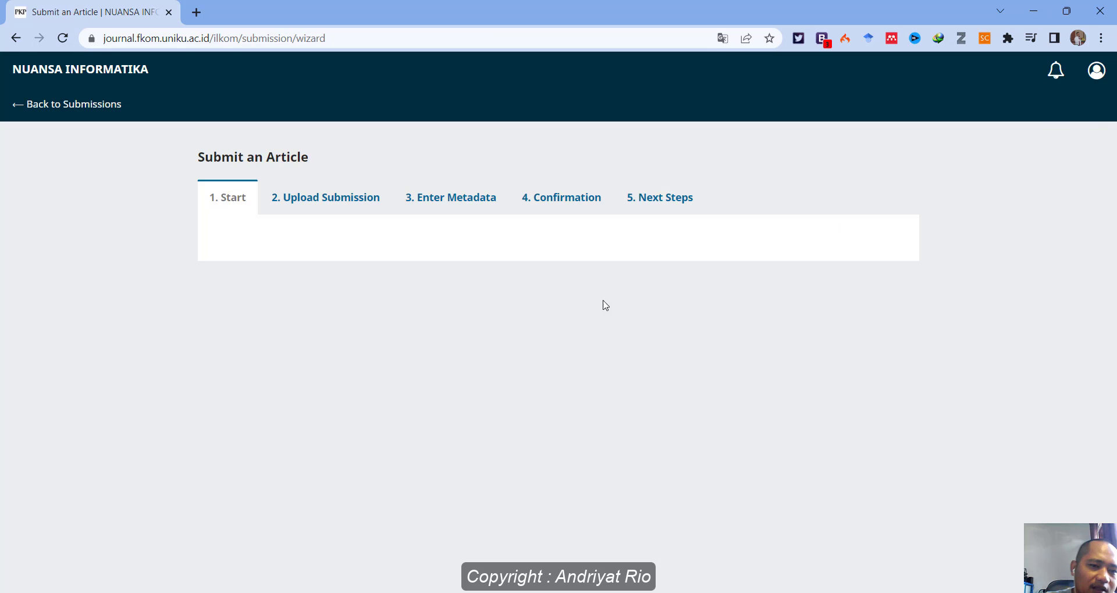
scroll(672, 282, down, 3)
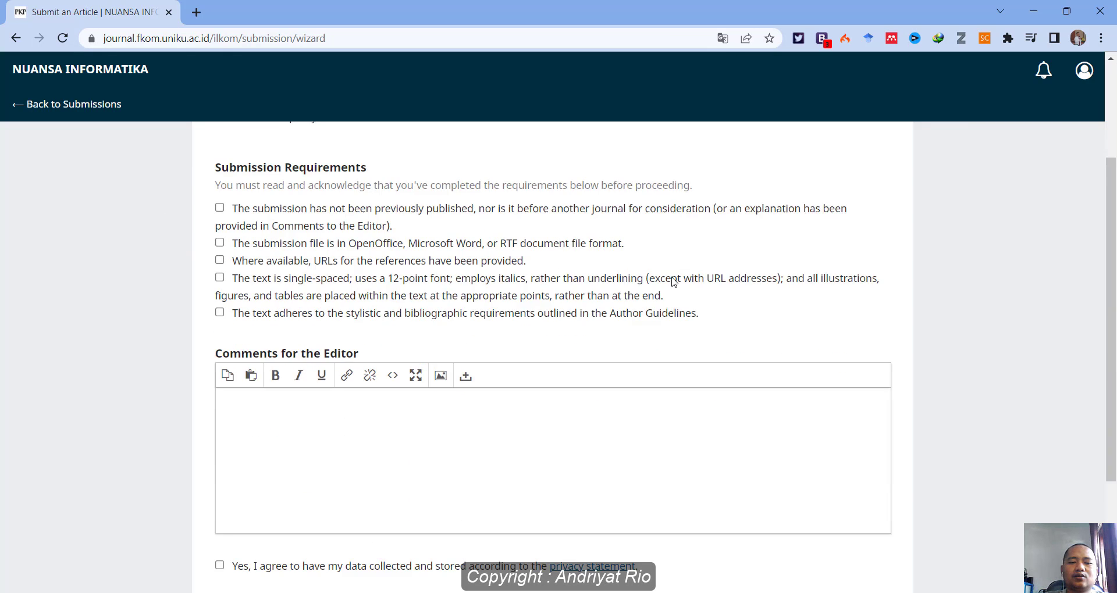
scroll(672, 282, down, 3)
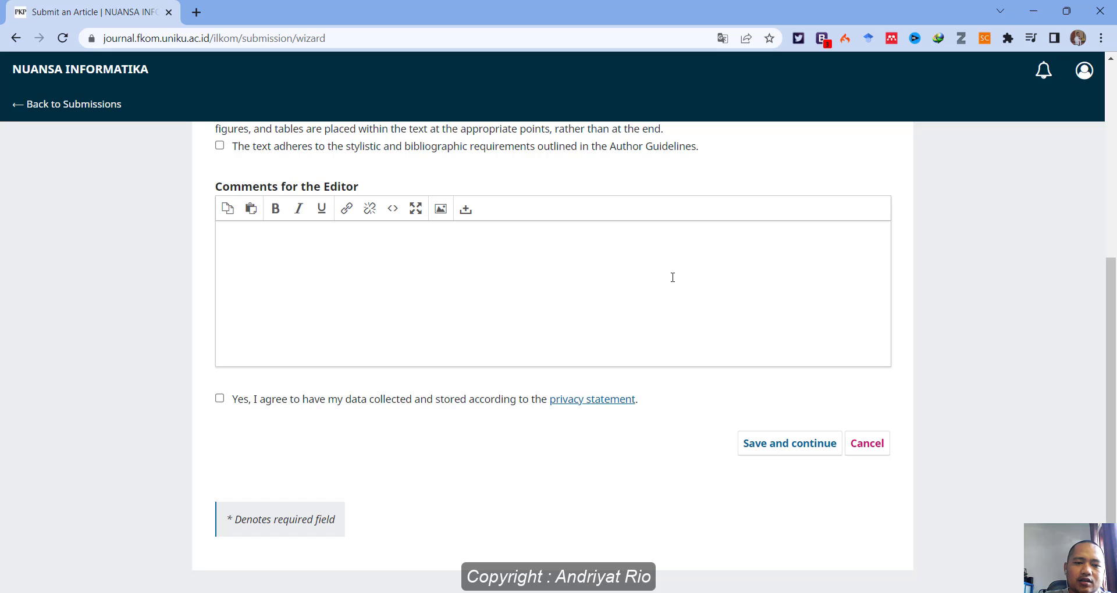
scroll(672, 279, up, 6)
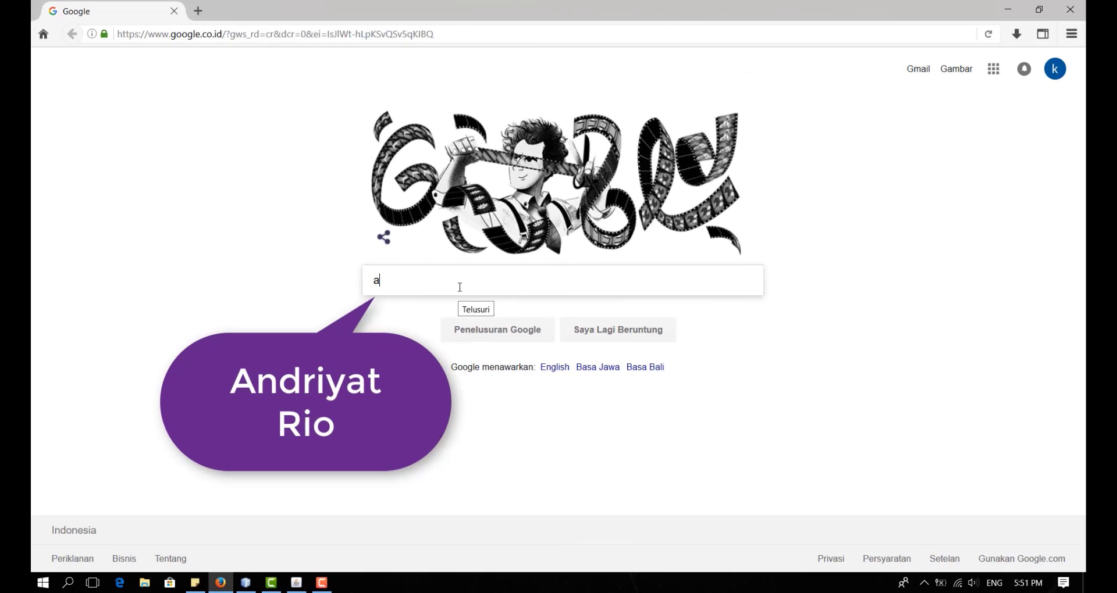
Find the tutorial author's YouTube channel by web search, view its playlists and subscribe.
text(ndri)
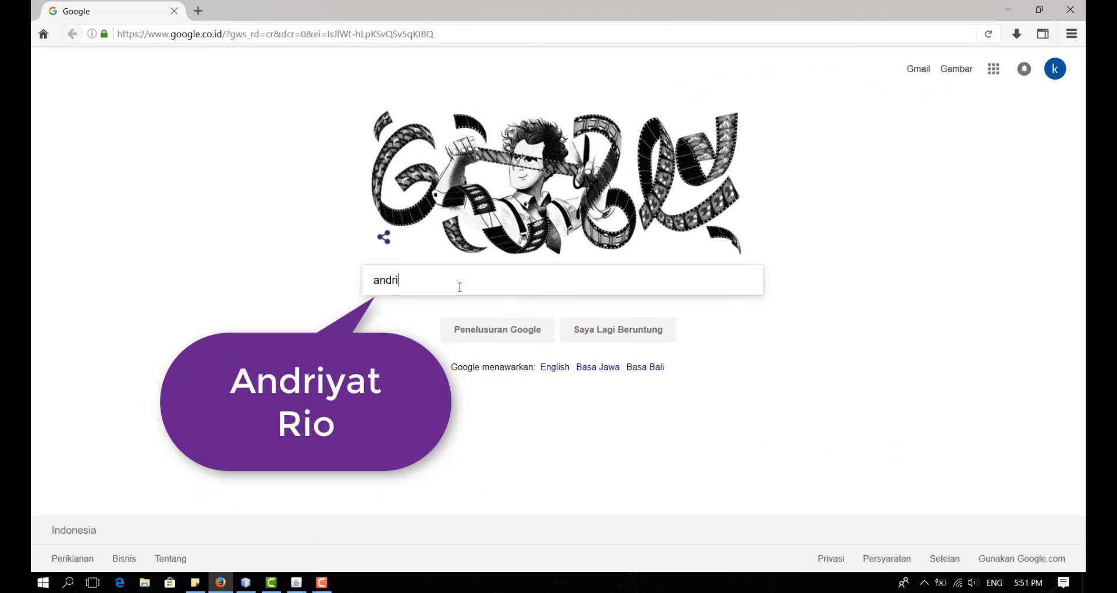
text(yat rio)
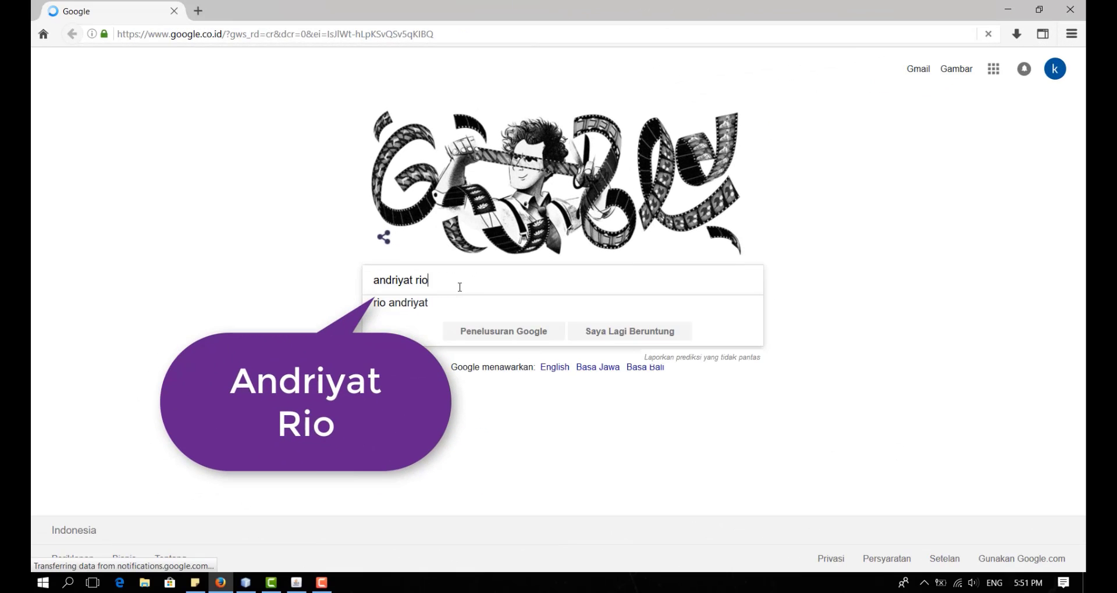
key(Return)
click(208, 175)
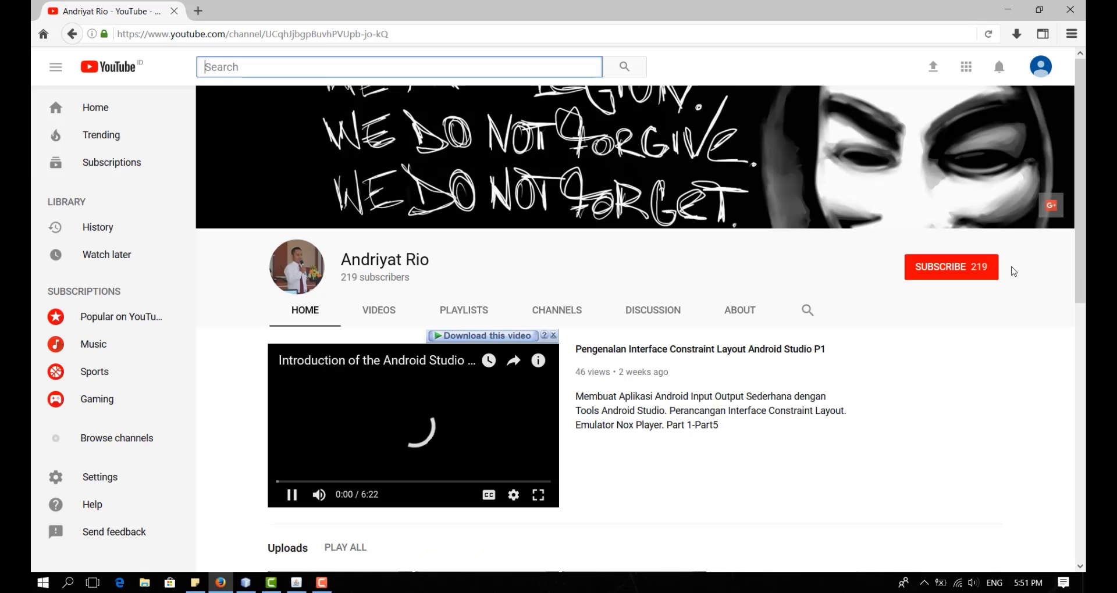
click(464, 310)
scroll(696, 320, down, 4)
scroll(696, 319, down, 2)
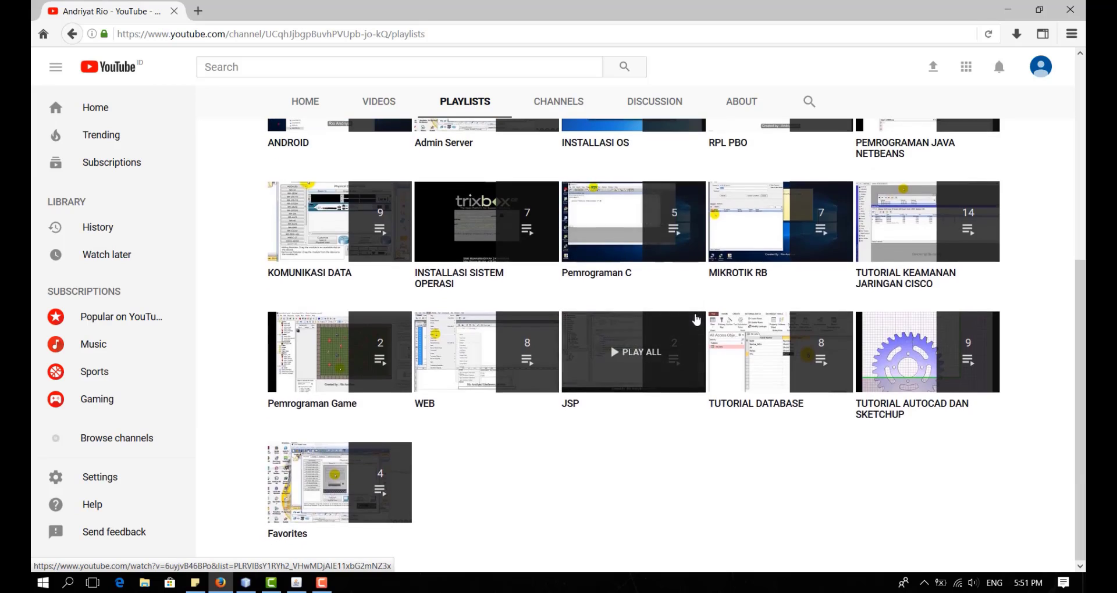
scroll(696, 319, up, 5)
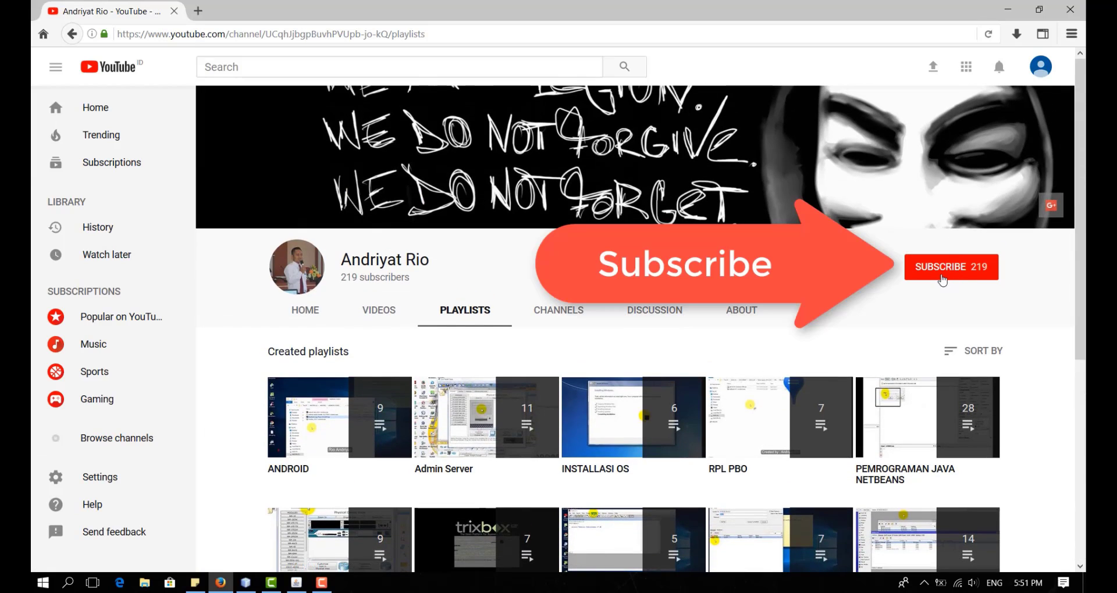
click(943, 280)
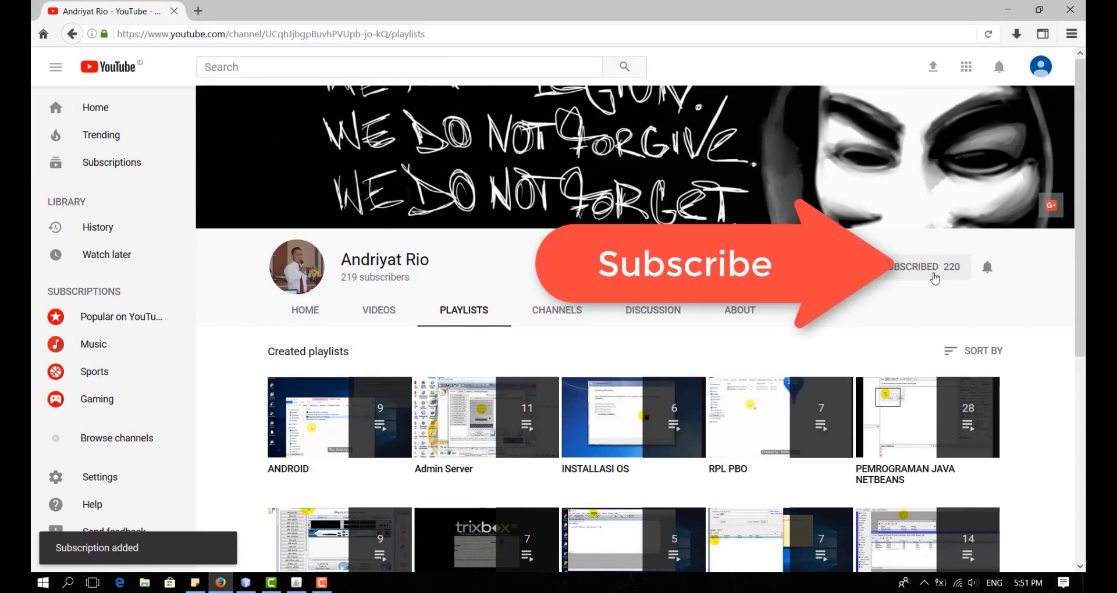